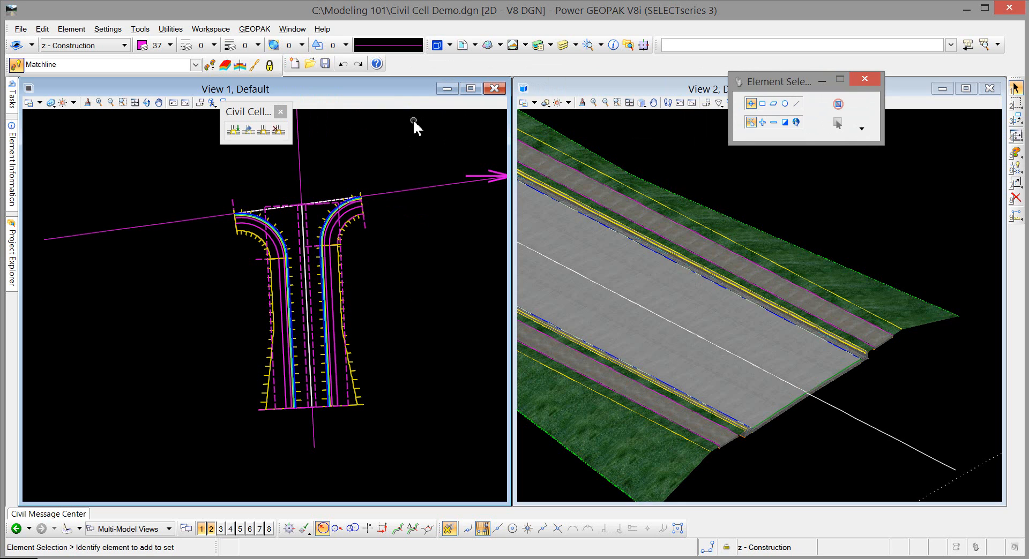
Step: Start creating a civil cell, accept T Intersection as its name, and move the tool settings beside the plan geometry
{"action": "left_click", "coordinate": [264, 130]}
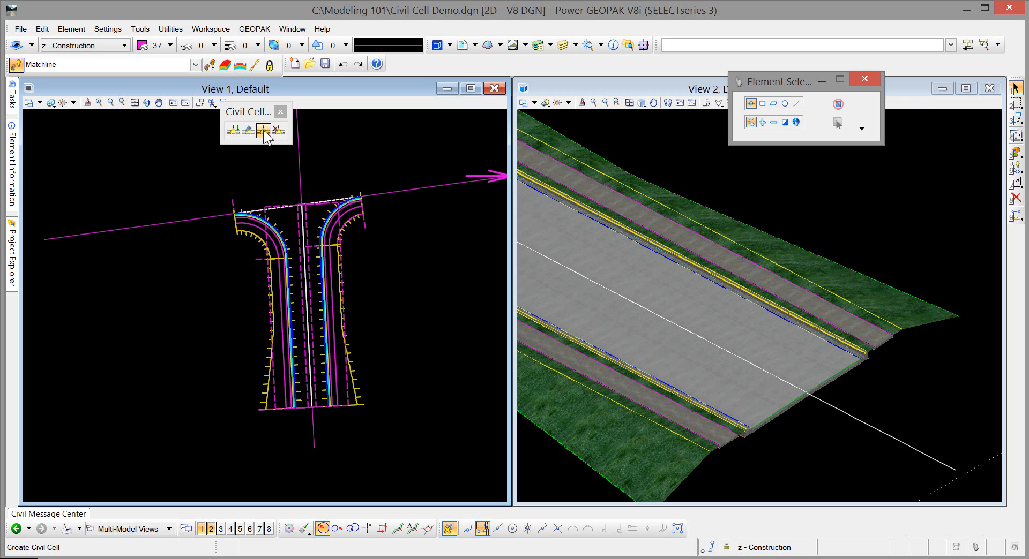
{"action": "left_click", "coordinate": [264, 133]}
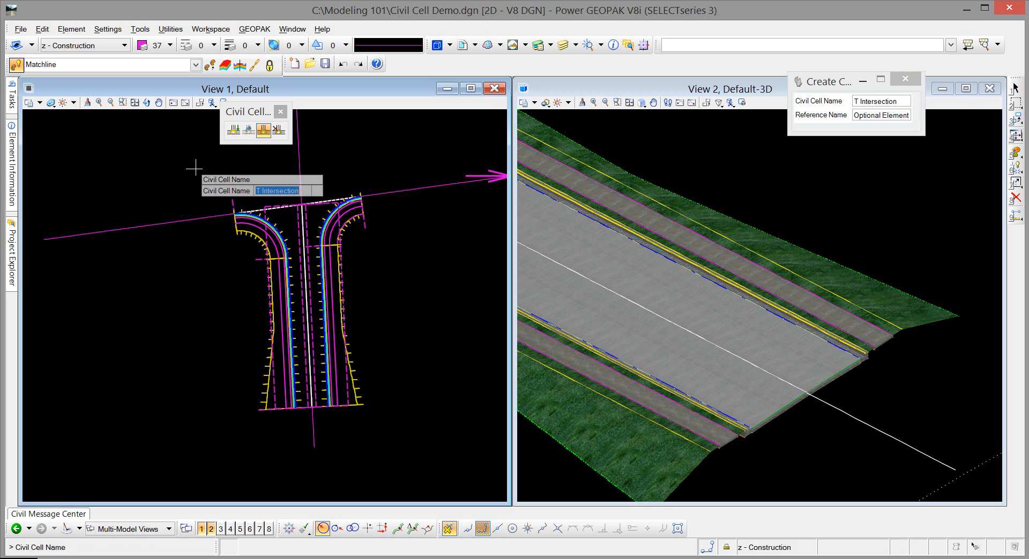
{"action": "key", "text": "Return"}
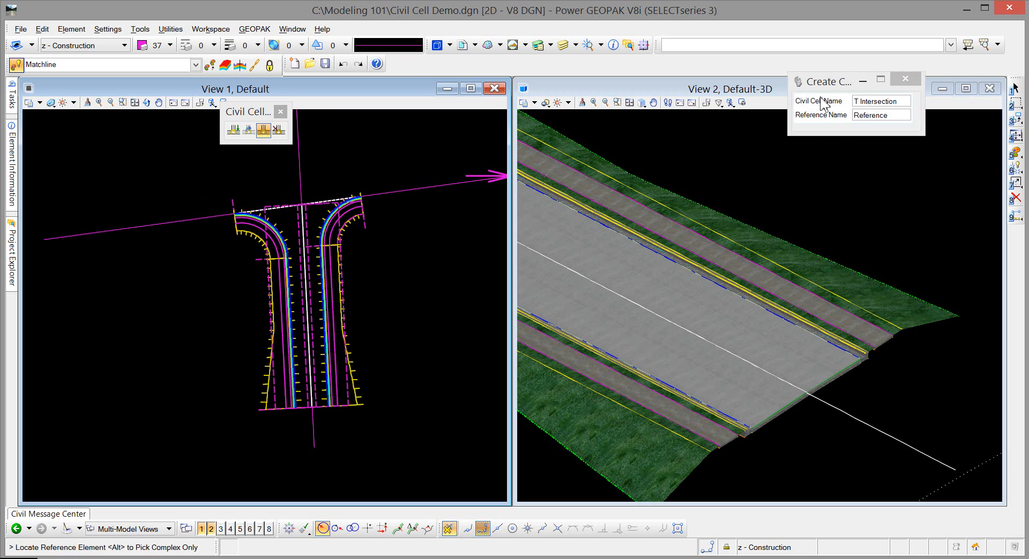
{"action": "left_click_drag", "start_coordinate": [826, 78], "coordinate": [343, 109]}
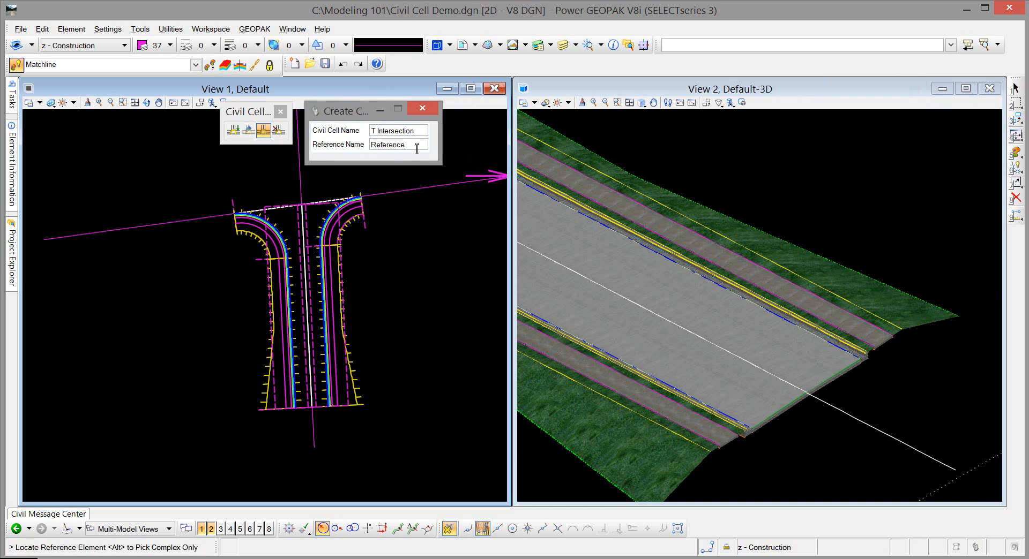
Step: Name the first reference Side Rd CL and assign the side road centerline to it
{"action": "left_click_drag", "start_coordinate": [414, 145], "coordinate": [314, 148]}
{"action": "type", "text": "Side Rd CL"}
{"action": "key", "text": "Tab"}
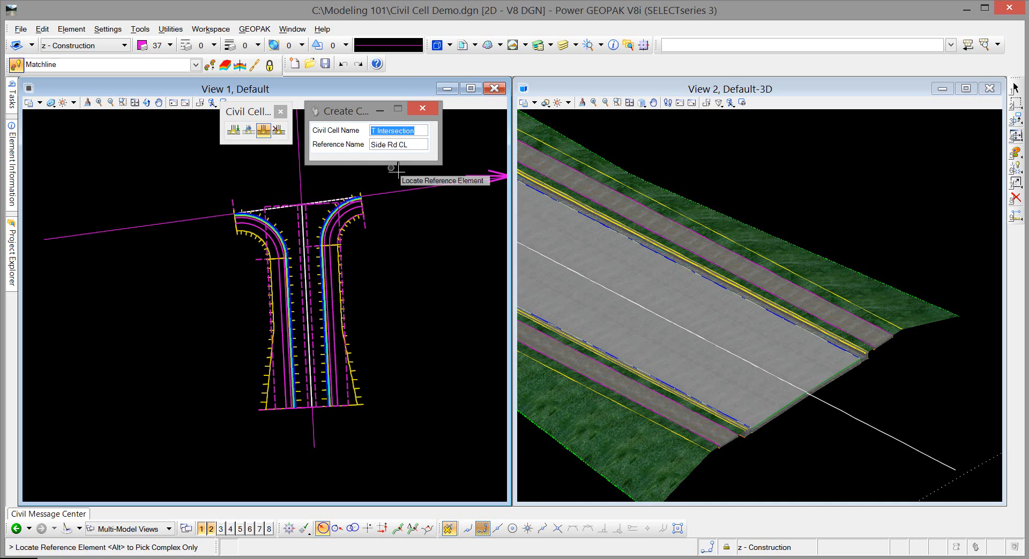
{"action": "left_click", "coordinate": [315, 427]}
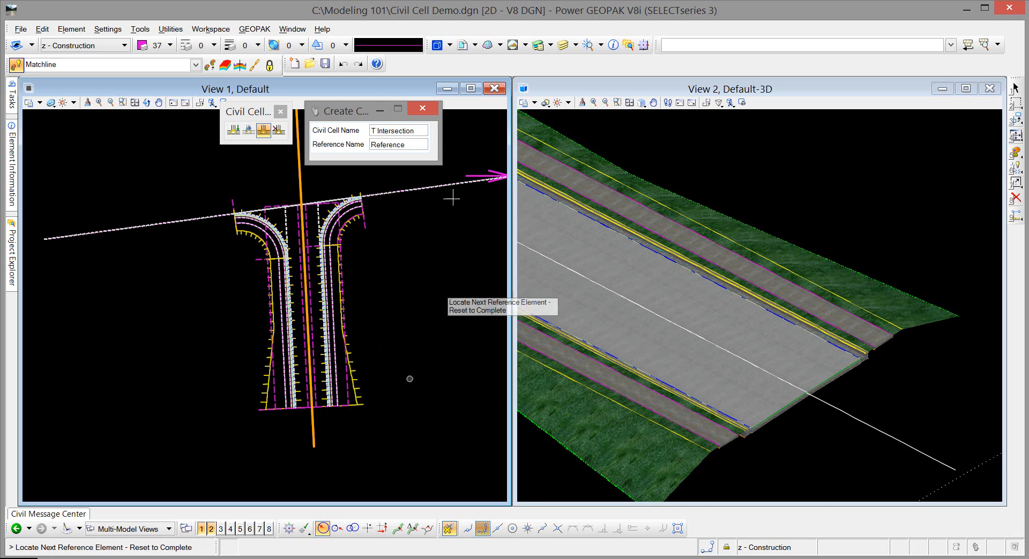
Step: Name the second reference Thru Rd EP and assign the through road line crossing the head of the intersection
{"action": "left_click_drag", "start_coordinate": [429, 145], "coordinate": [337, 150]}
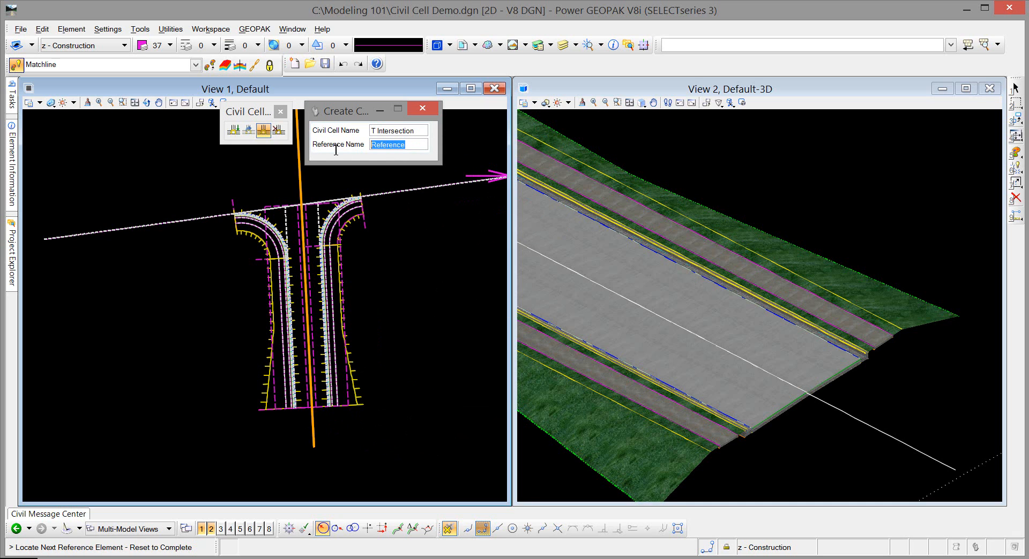
{"action": "type", "text": "Thru Rd EP"}
{"action": "key", "text": "Tab"}
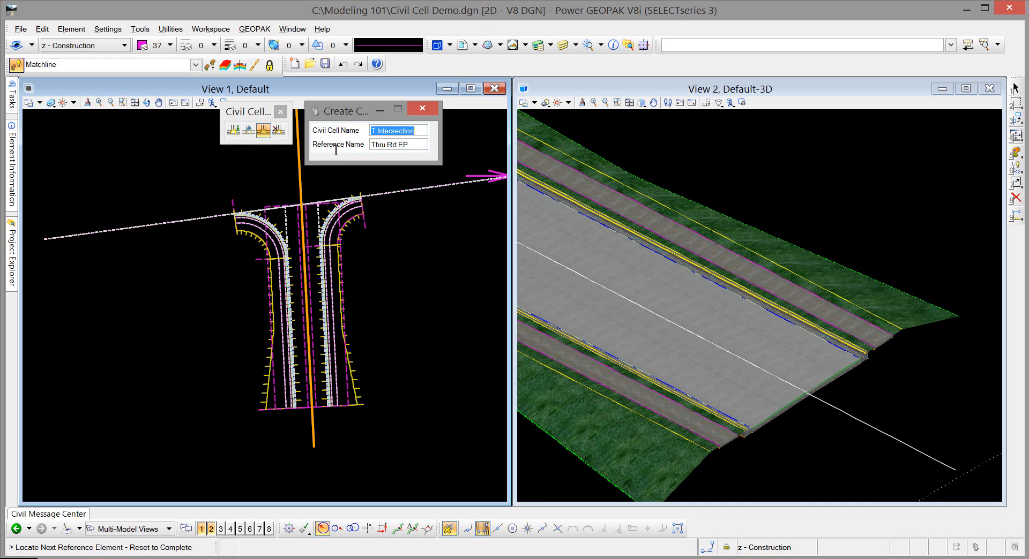
{"action": "left_click", "coordinate": [427, 189]}
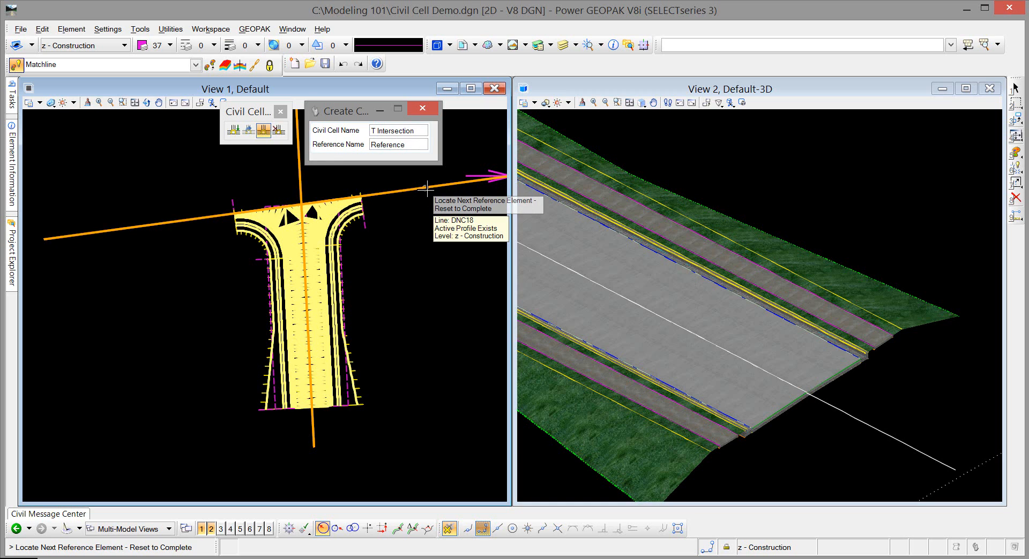
Step: Complete the required and optional reference selection and accept the T Intersection civil cell
{"action": "right_click", "coordinate": [374, 279]}
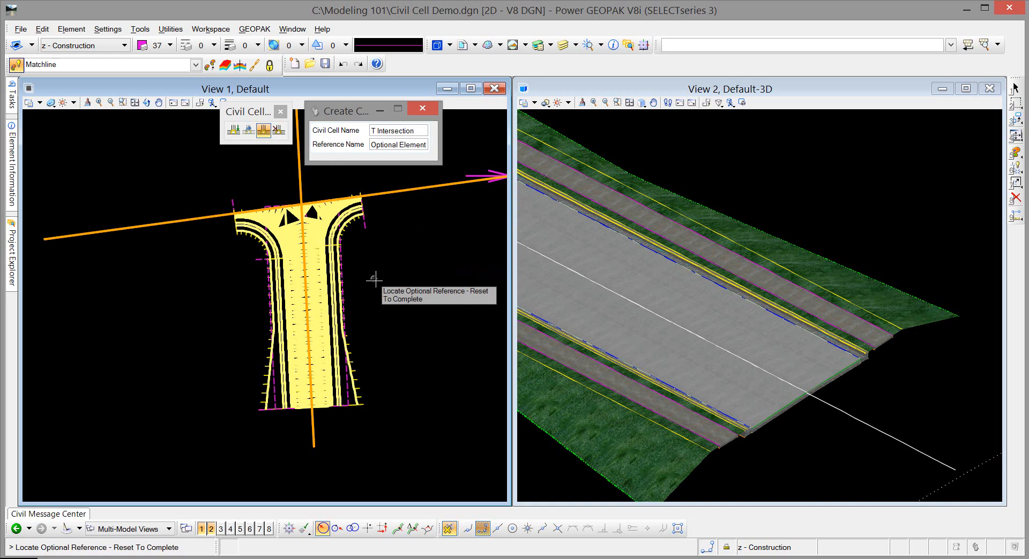
{"action": "left_click", "coordinate": [330, 217]}
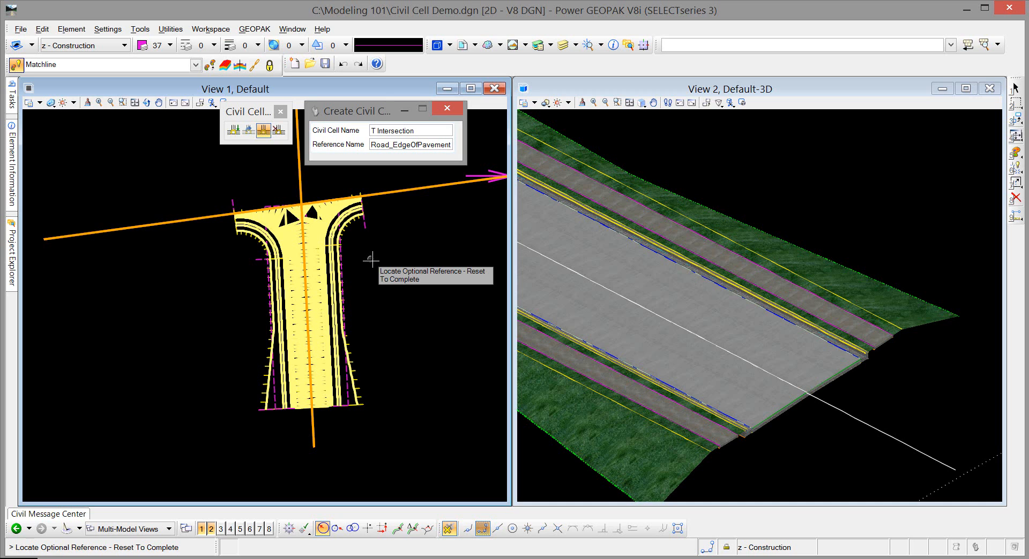
{"action": "right_click", "coordinate": [371, 260]}
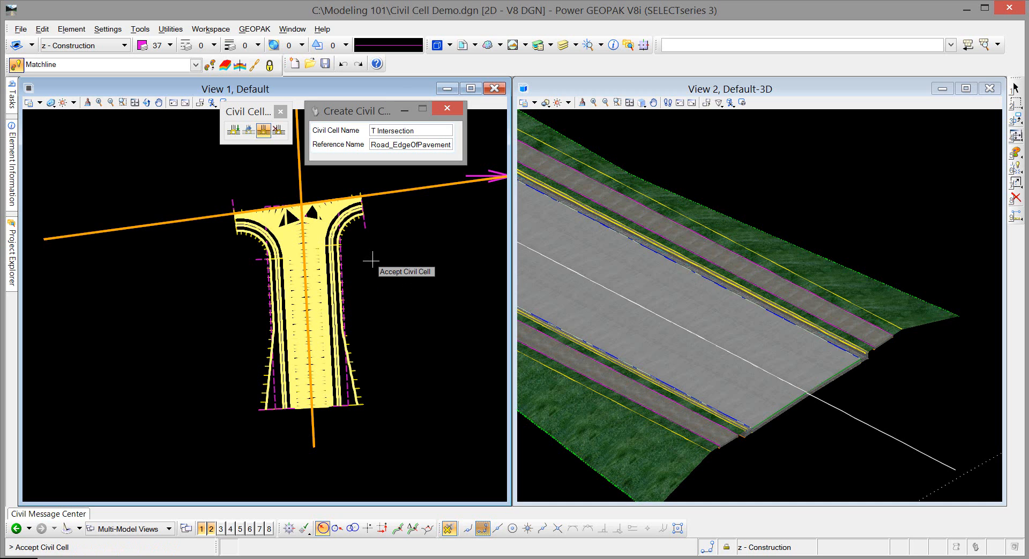
{"action": "left_click", "coordinate": [371, 260]}
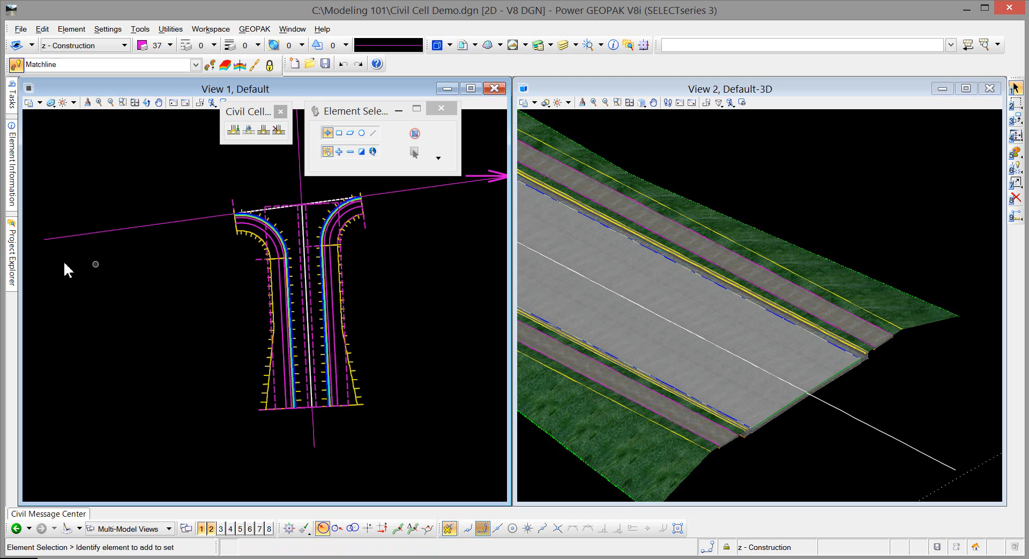
Step: Display Project Explorer and Element Information and pin both so they stay open
{"action": "left_click", "coordinate": [12, 248]}
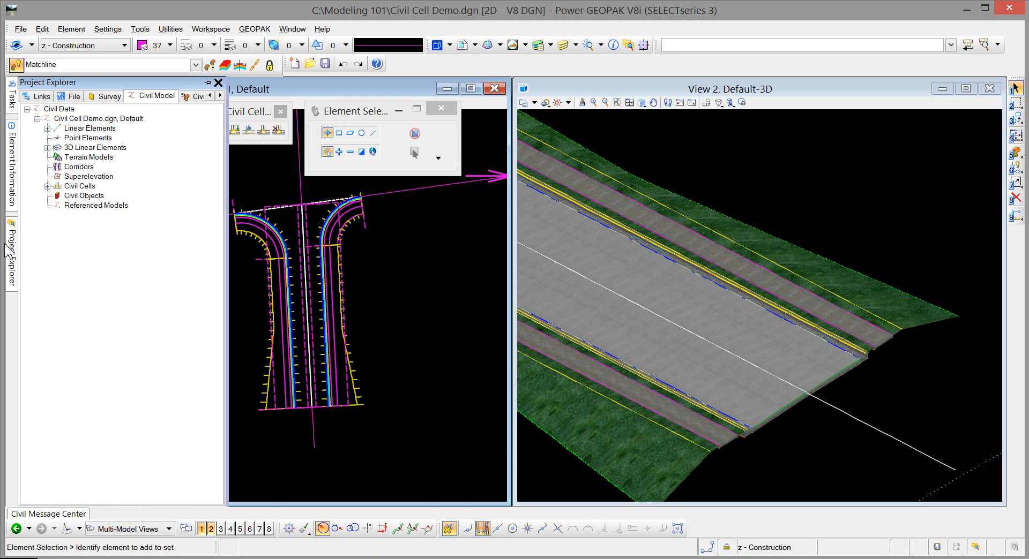
{"action": "left_click", "coordinate": [208, 83]}
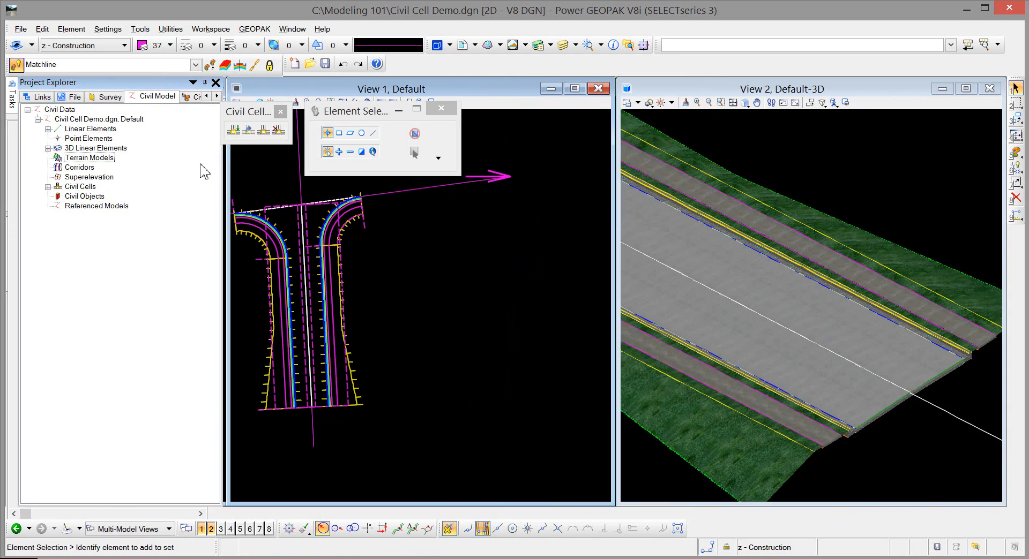
{"action": "left_click", "coordinate": [13, 182]}
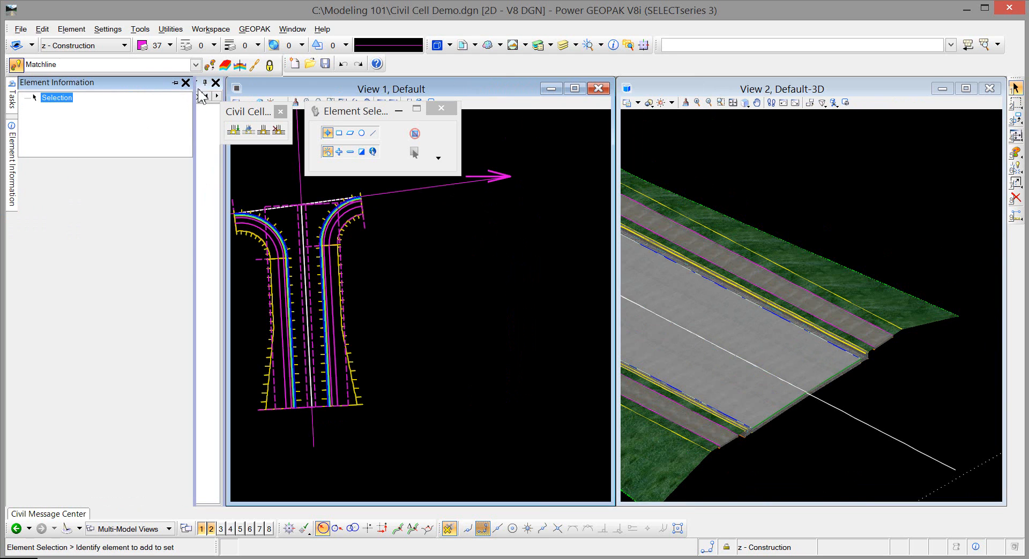
{"action": "left_click", "coordinate": [173, 82]}
Step: Move the floating Element Selection and Civil Cell toolboxes clear of the plan view and center the intersection in it
{"action": "left_click_drag", "start_coordinate": [387, 113], "coordinate": [620, 140]}
{"action": "left_click_drag", "start_coordinate": [251, 113], "coordinate": [853, 108]}
{"action": "scroll", "coordinate": [488, 274], "scroll_direction": "down", "scroll_amount": 1}
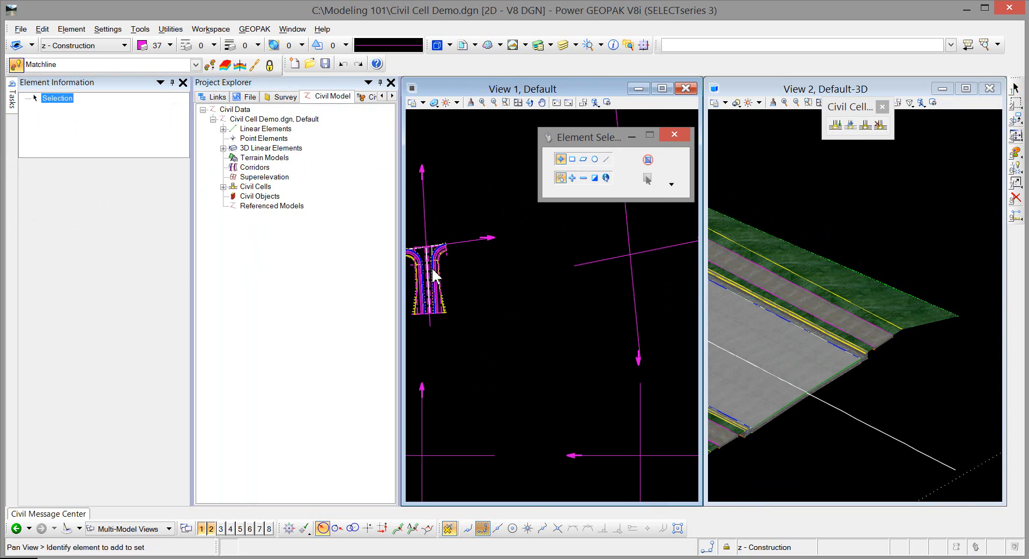
{"action": "middle_click_drag", "start_coordinate": [434, 275], "coordinate": [535, 269]}
{"action": "scroll", "coordinate": [535, 273], "scroll_direction": "up", "scroll_amount": 2}
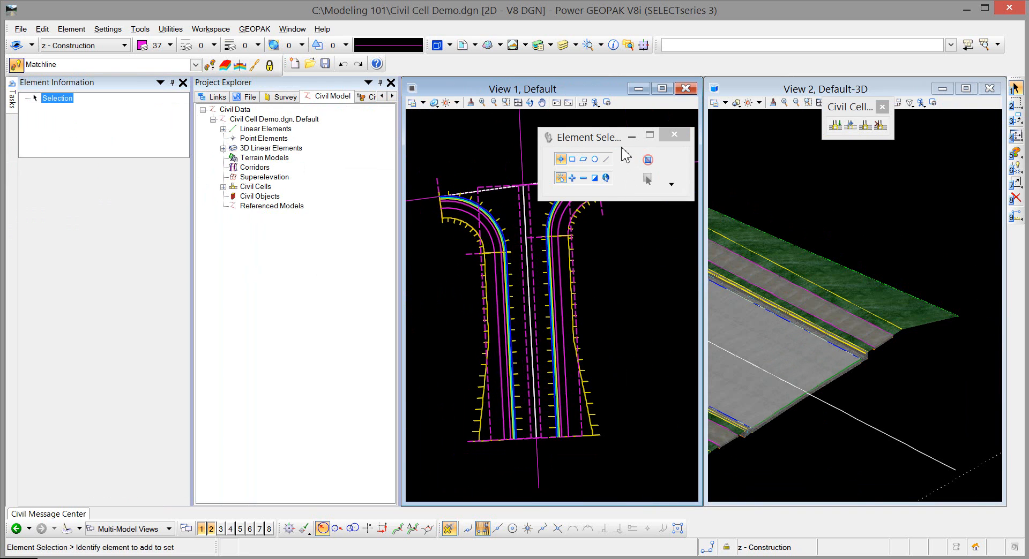
{"action": "left_click_drag", "start_coordinate": [608, 137], "coordinate": [779, 70]}
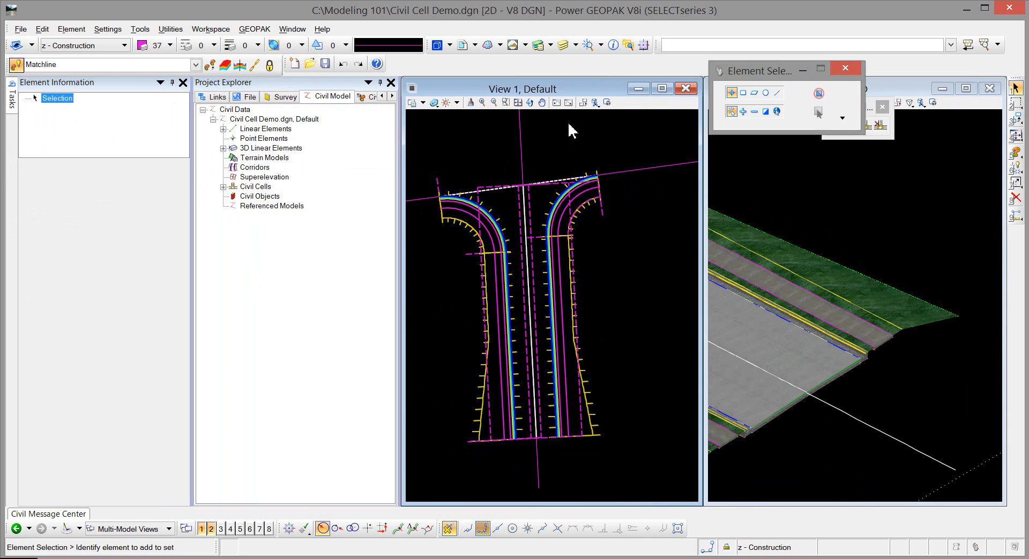
Step: Examine the references of the T Intersection civil cell, selecting Side Rd CL and Thru Rd EP in turn
{"action": "left_click", "coordinate": [223, 187]}
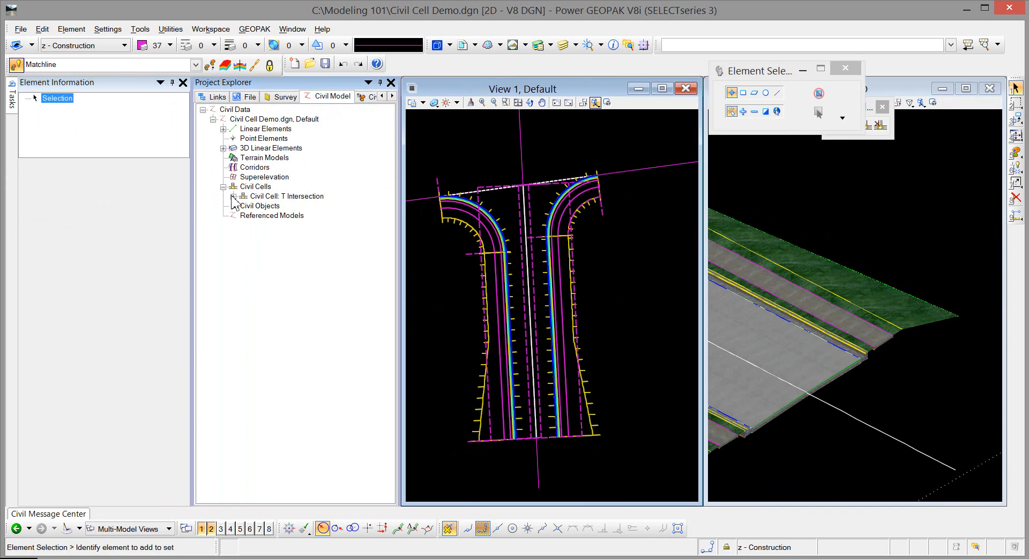
{"action": "left_click", "coordinate": [233, 197]}
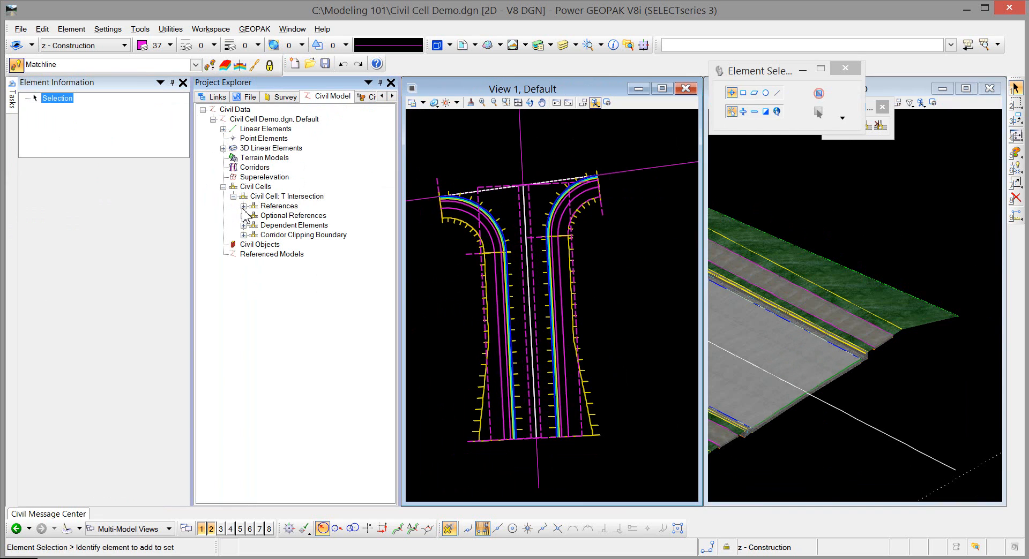
{"action": "left_click", "coordinate": [243, 205]}
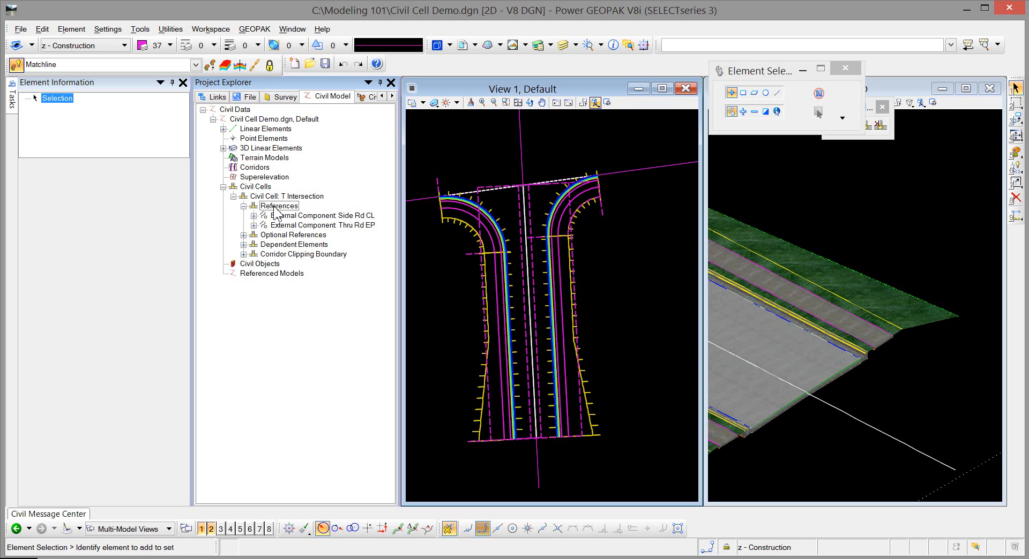
{"action": "left_click", "coordinate": [365, 217]}
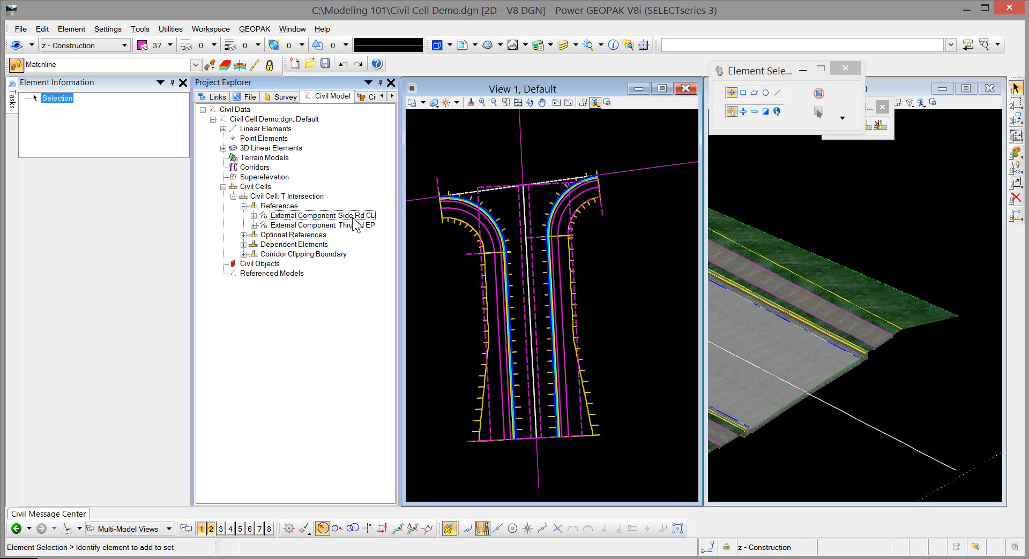
{"action": "left_click", "coordinate": [353, 216]}
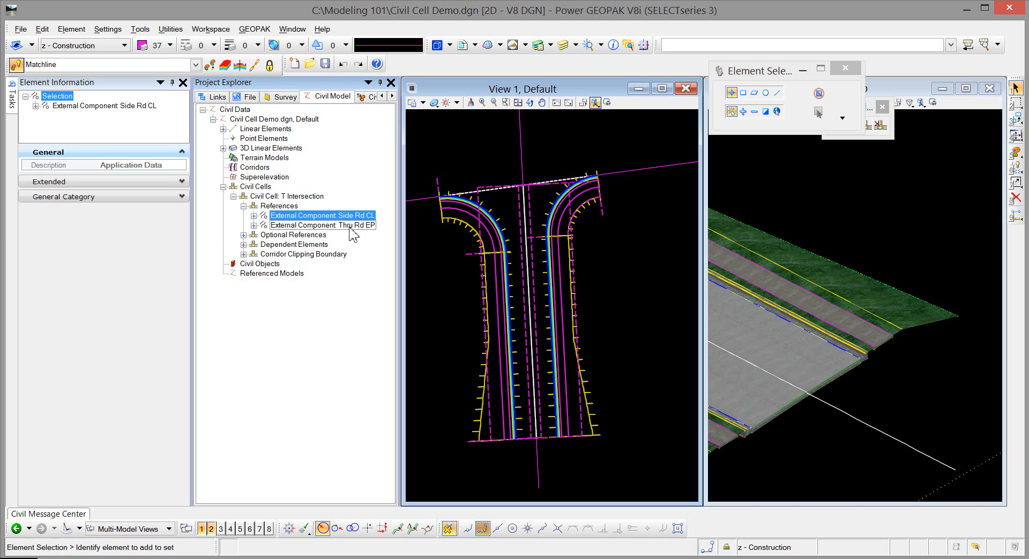
{"action": "left_click", "coordinate": [352, 225]}
Step: Expand the Side Rd CL reference down to its source line and select that line
{"action": "left_click", "coordinate": [253, 215]}
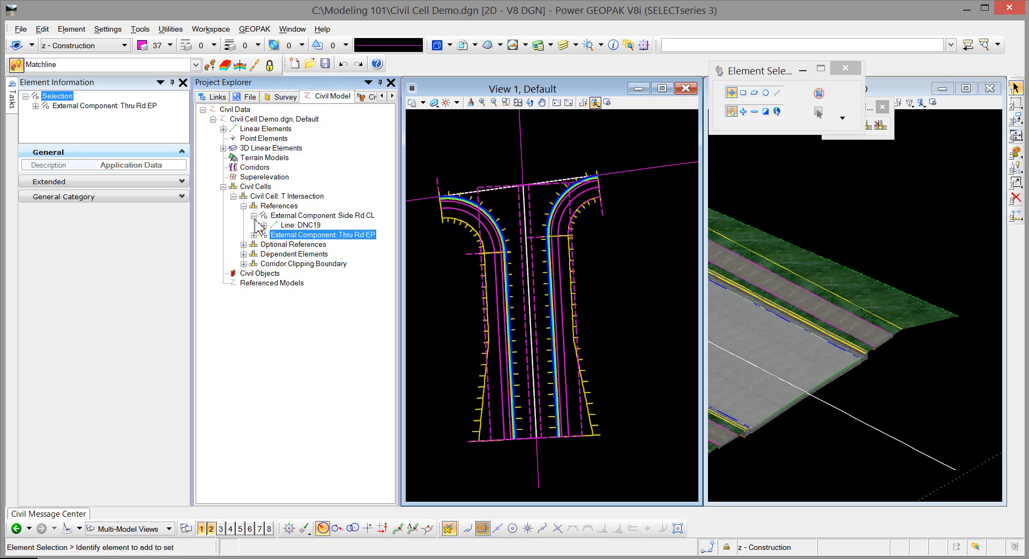
{"action": "left_click", "coordinate": [263, 225]}
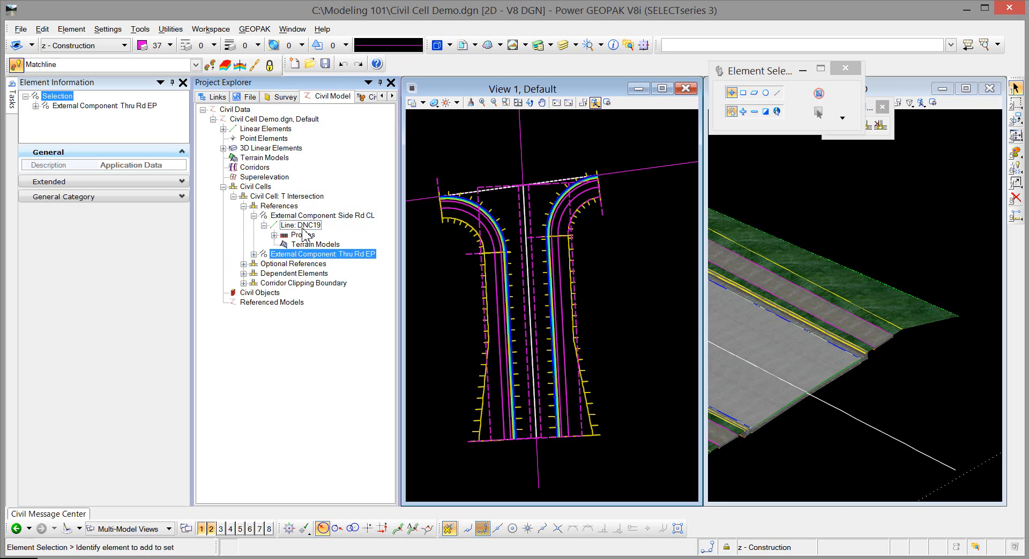
{"action": "left_click", "coordinate": [303, 226]}
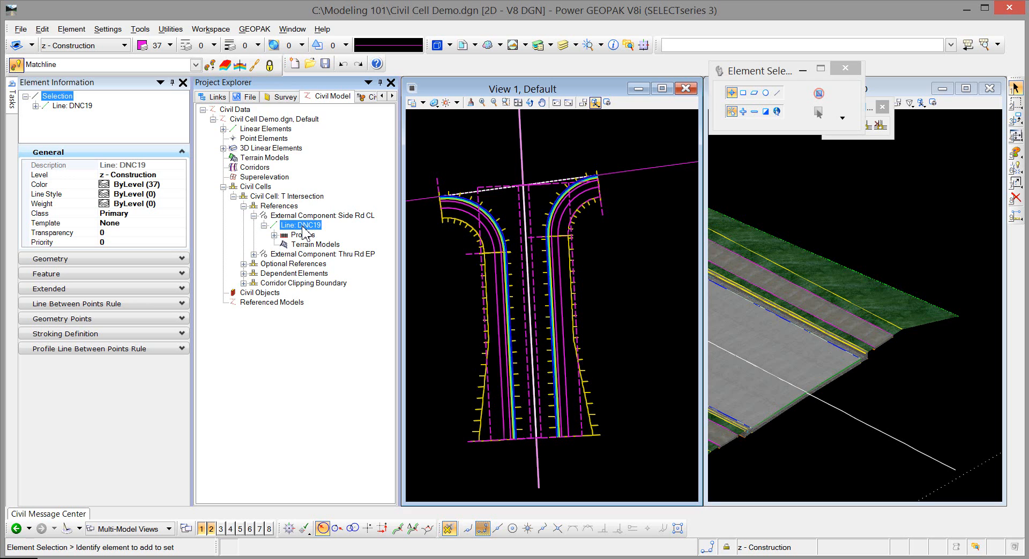
Step: Examine the side road centerline's properties and feature name in the plan view, and clear the selection
{"action": "left_click", "coordinate": [522, 138]}
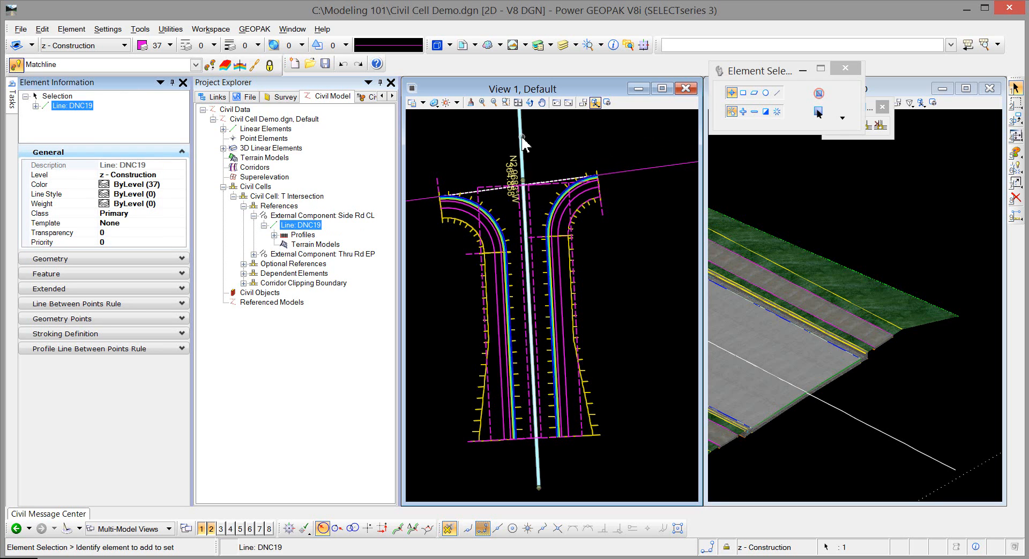
{"action": "left_click", "coordinate": [533, 129]}
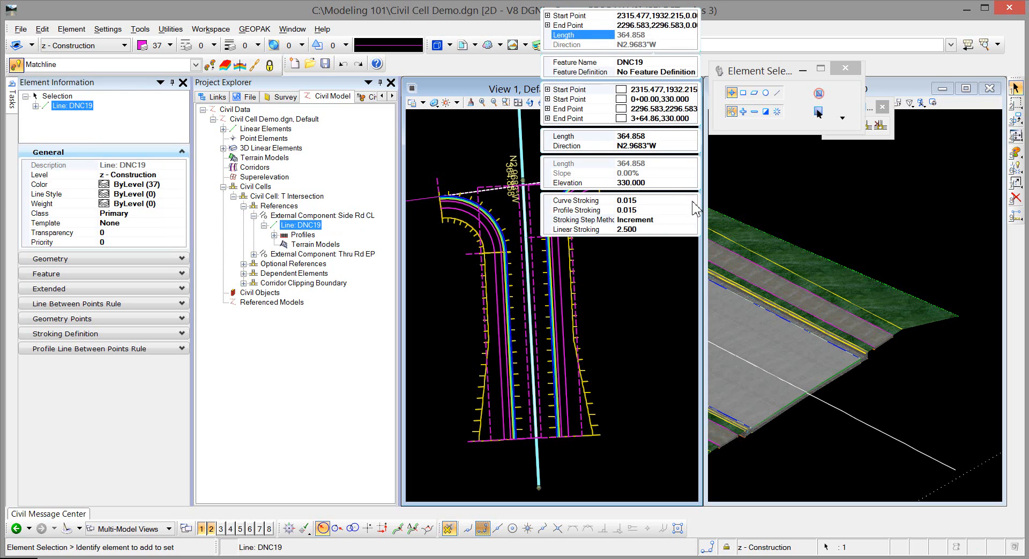
{"action": "left_click", "coordinate": [657, 61]}
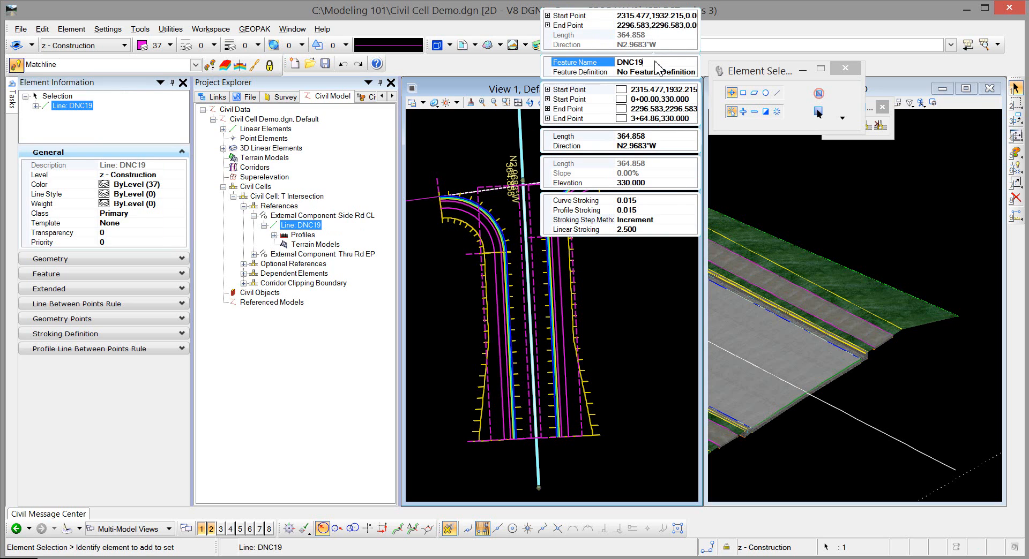
{"action": "left_click", "coordinate": [657, 62]}
{"action": "left_click", "coordinate": [470, 142]}
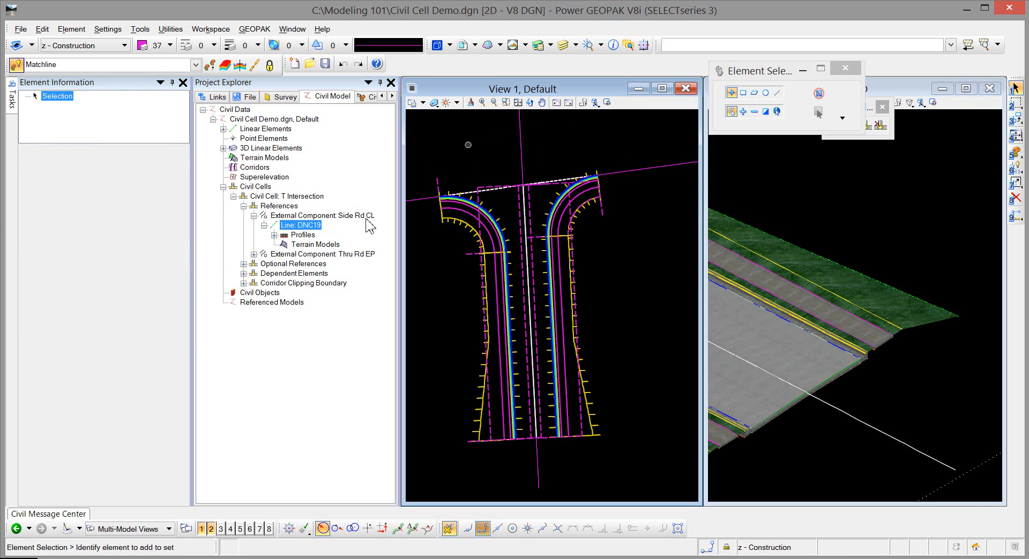
{"action": "mouse_move", "coordinate": [523, 128]}
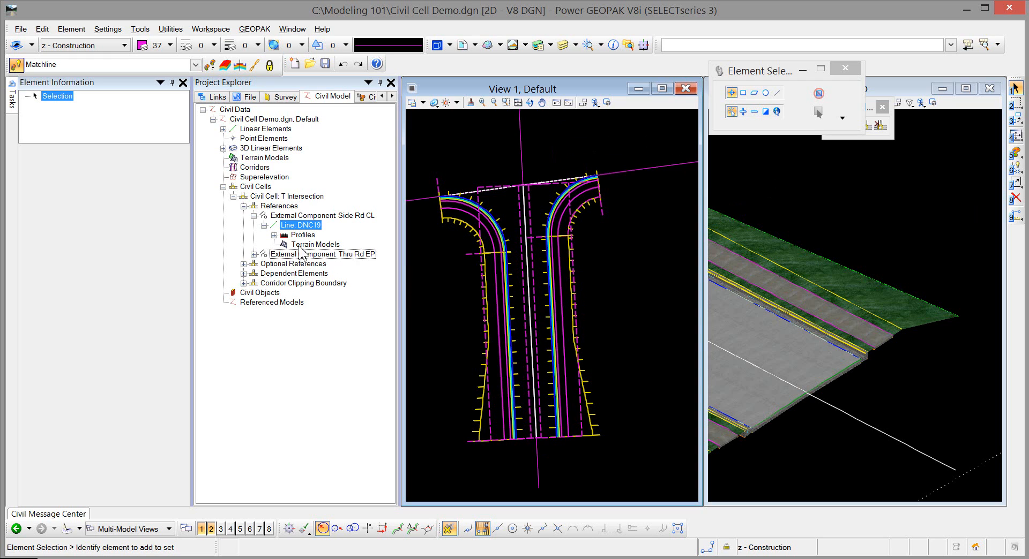
Step: Collapse and select the Side Rd CL reference and show its name under the General Category properties
{"action": "left_click", "coordinate": [254, 215]}
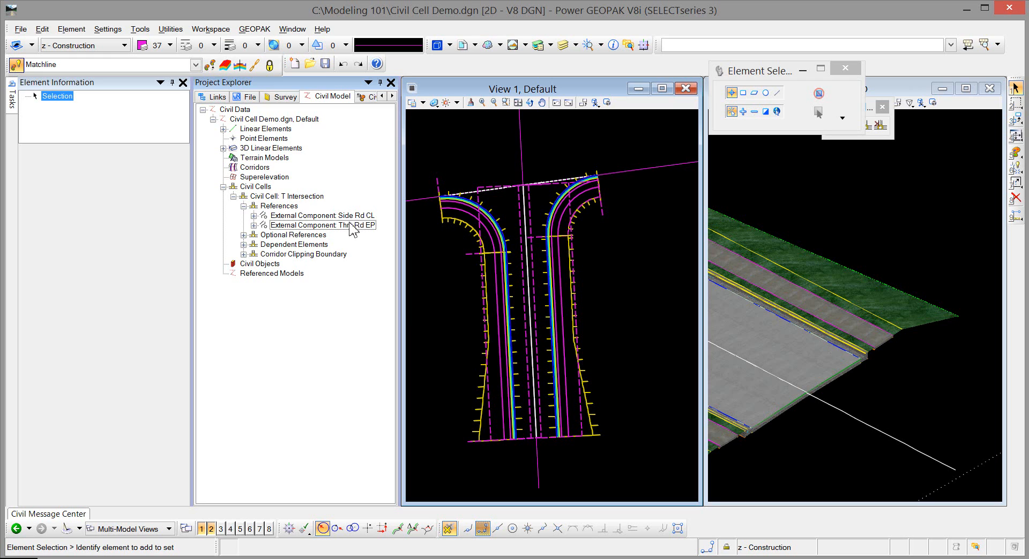
{"action": "left_click", "coordinate": [363, 216]}
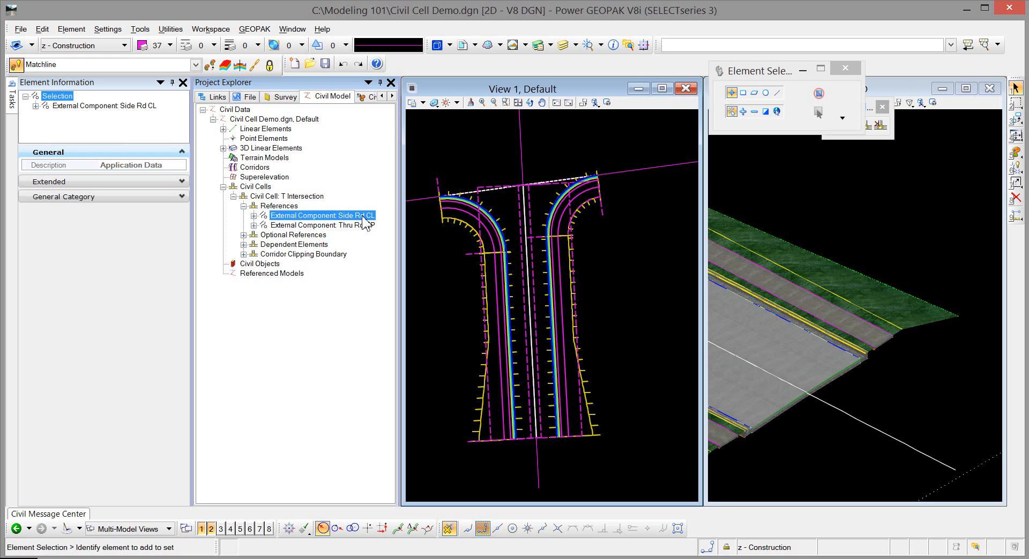
{"action": "left_click", "coordinate": [156, 197]}
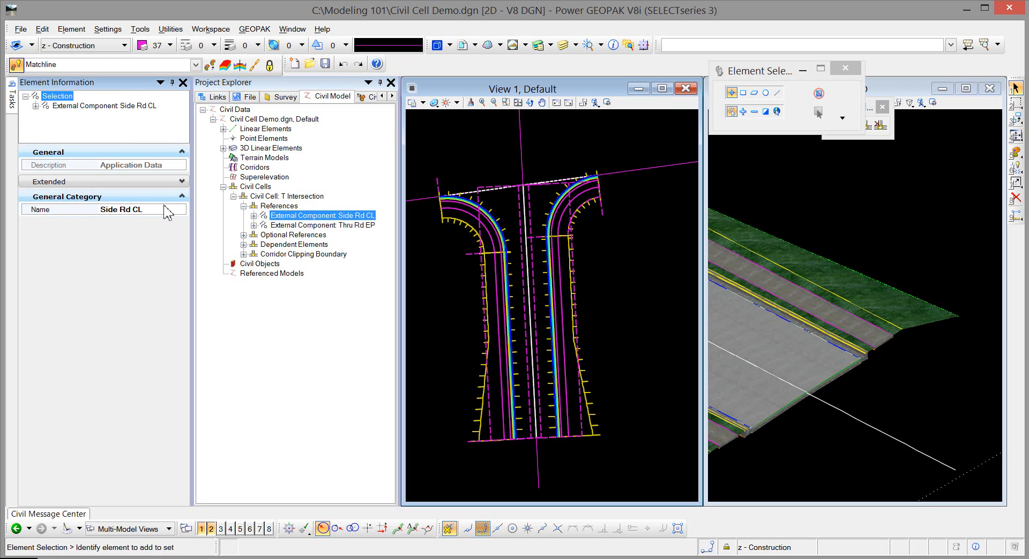
Step: Collapse the T Intersection cell's references and expand its dependent elements to review them
{"action": "left_click", "coordinate": [166, 209]}
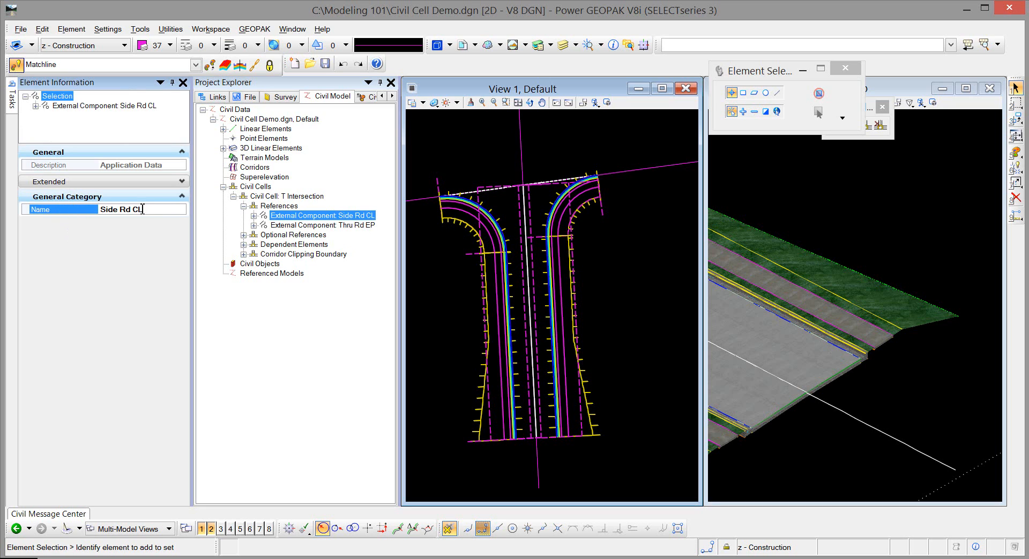
{"action": "left_click", "coordinate": [244, 206]}
{"action": "left_click", "coordinate": [244, 215]}
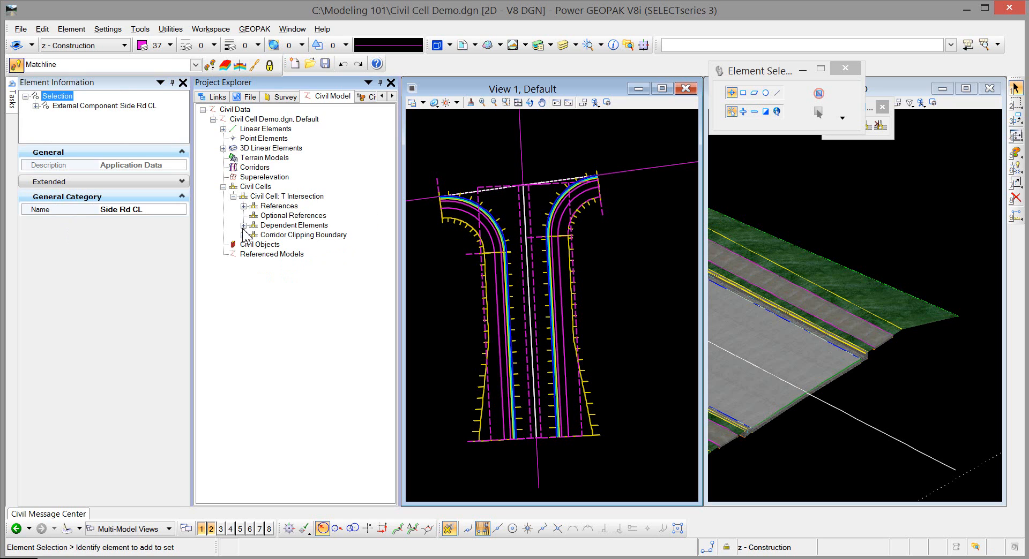
{"action": "left_click", "coordinate": [244, 225]}
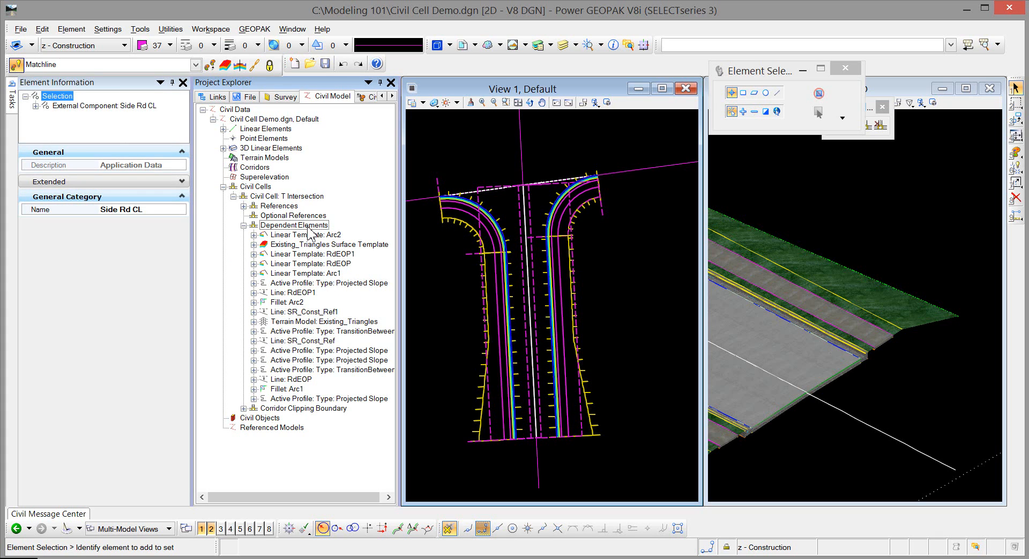
Step: Add the Existing_Triangles terrain model as a corridor clipping boundary and expand the cell's Corridor Clipping Boundary branch
{"action": "left_click", "coordinate": [288, 329]}
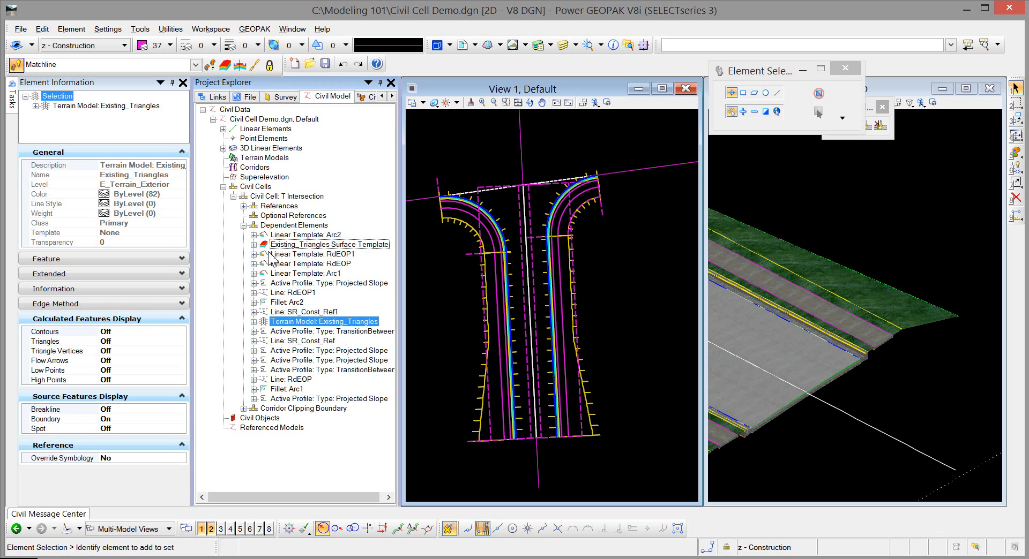
{"action": "right_click", "coordinate": [292, 326]}
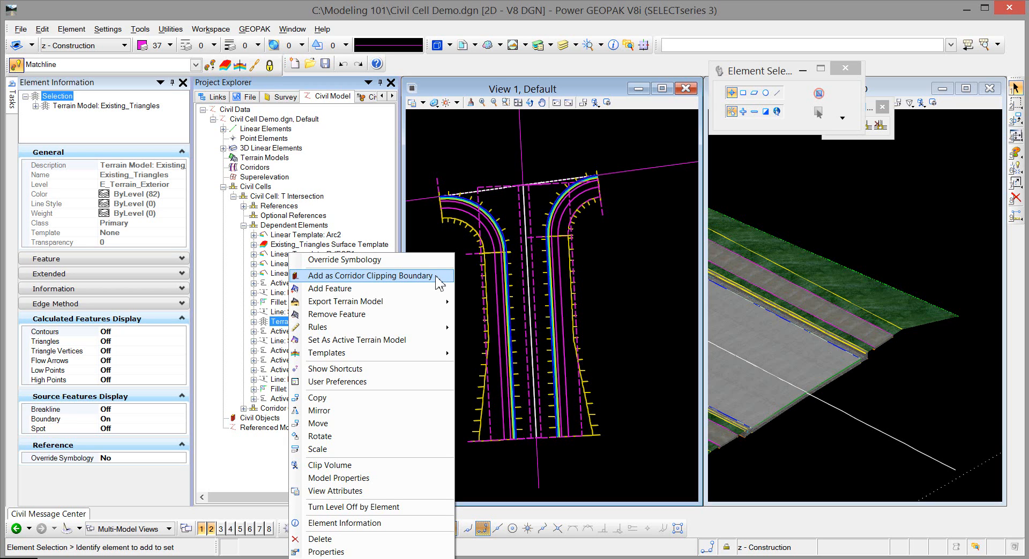
{"action": "left_click", "coordinate": [437, 280]}
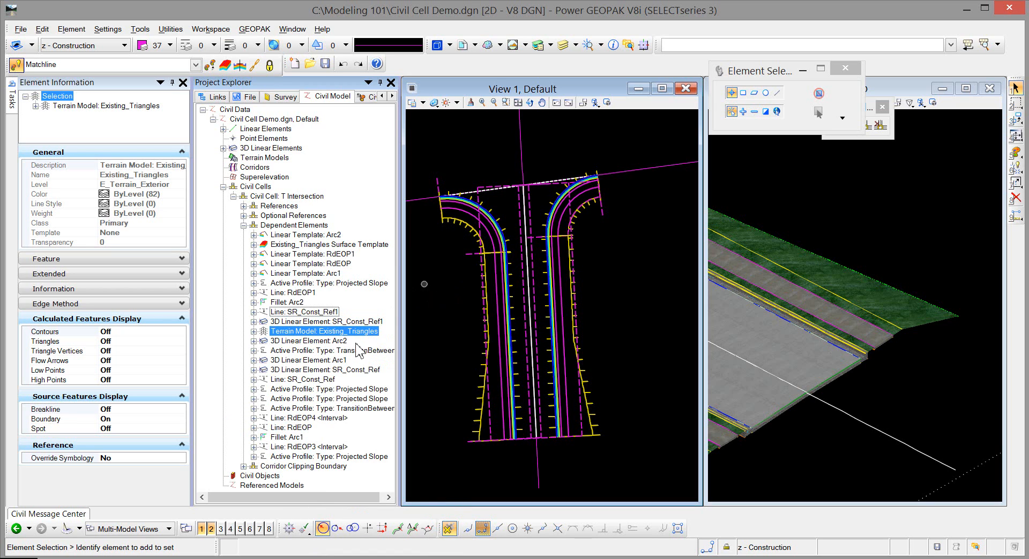
{"action": "left_click", "coordinate": [242, 466]}
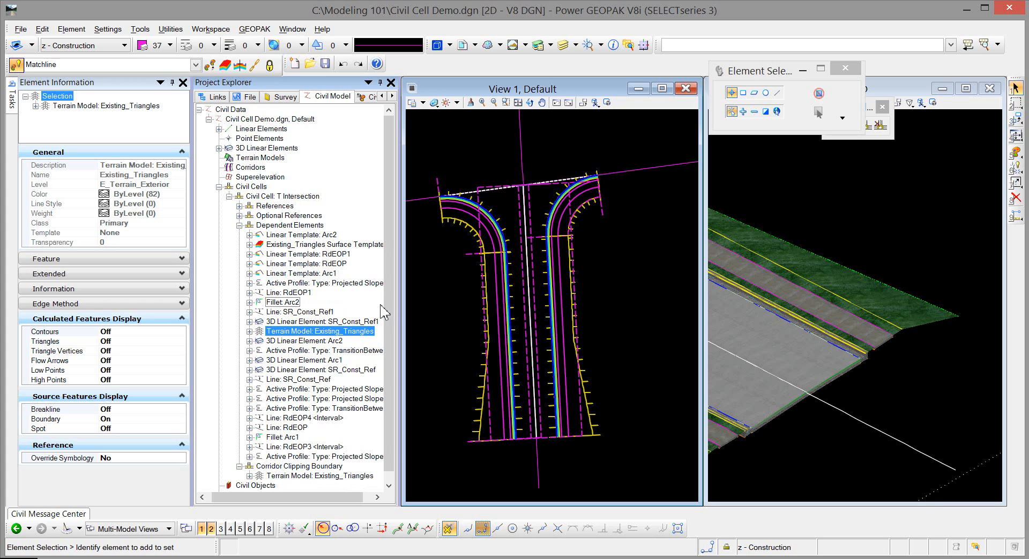
Step: Collapse the dependent elements and examine the T Intersection cell's General Category properties and its references
{"action": "left_click", "coordinate": [240, 225]}
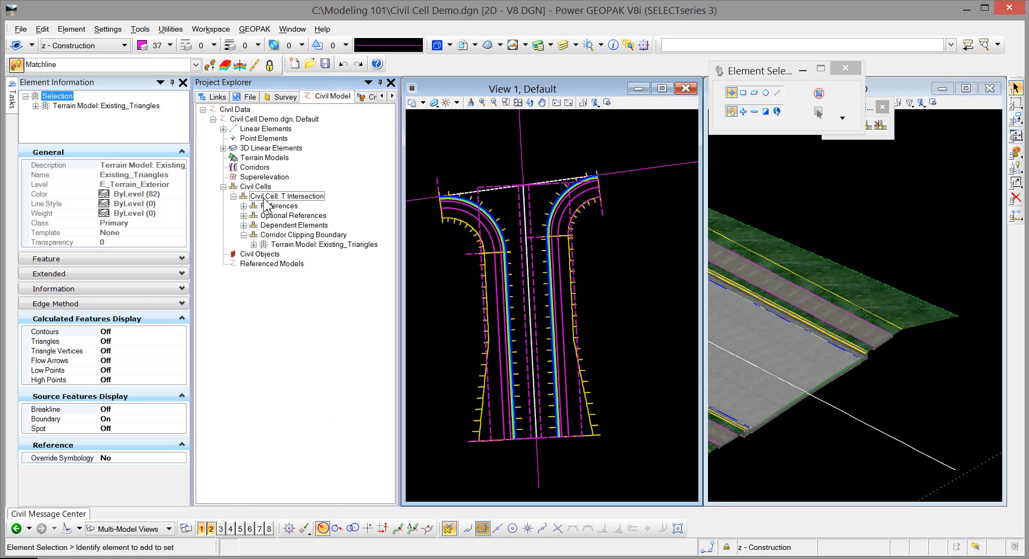
{"action": "left_click", "coordinate": [267, 197]}
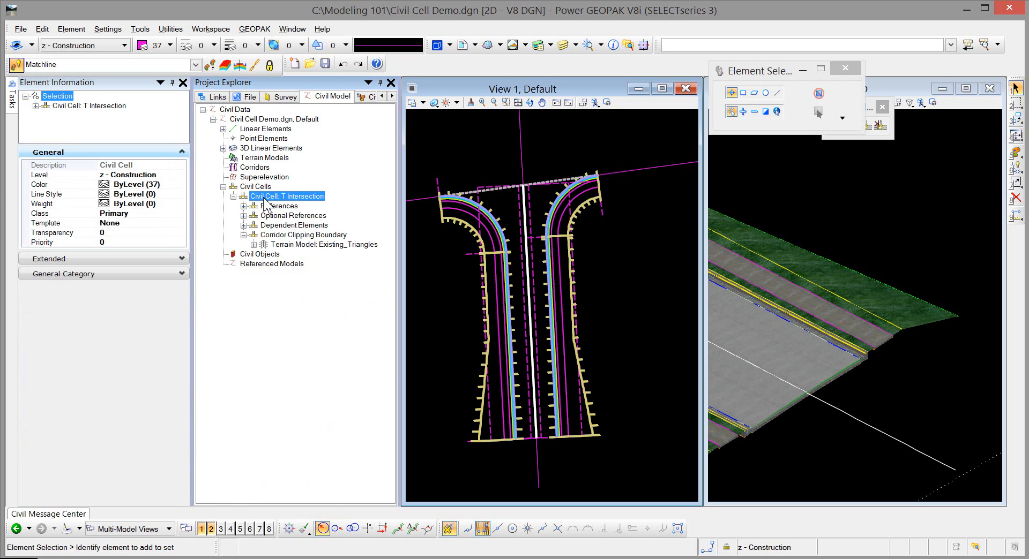
{"action": "left_click", "coordinate": [147, 274]}
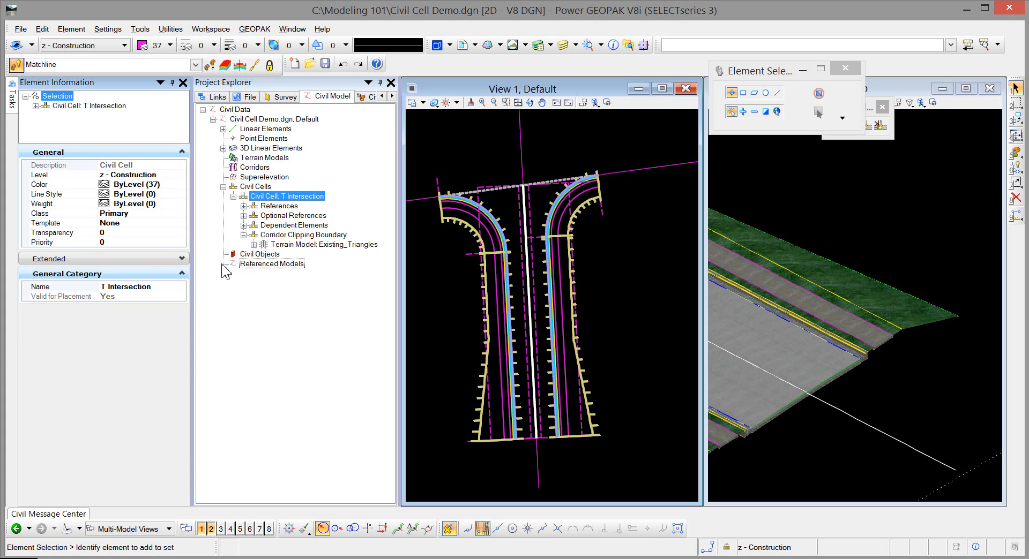
{"action": "left_click", "coordinate": [248, 209]}
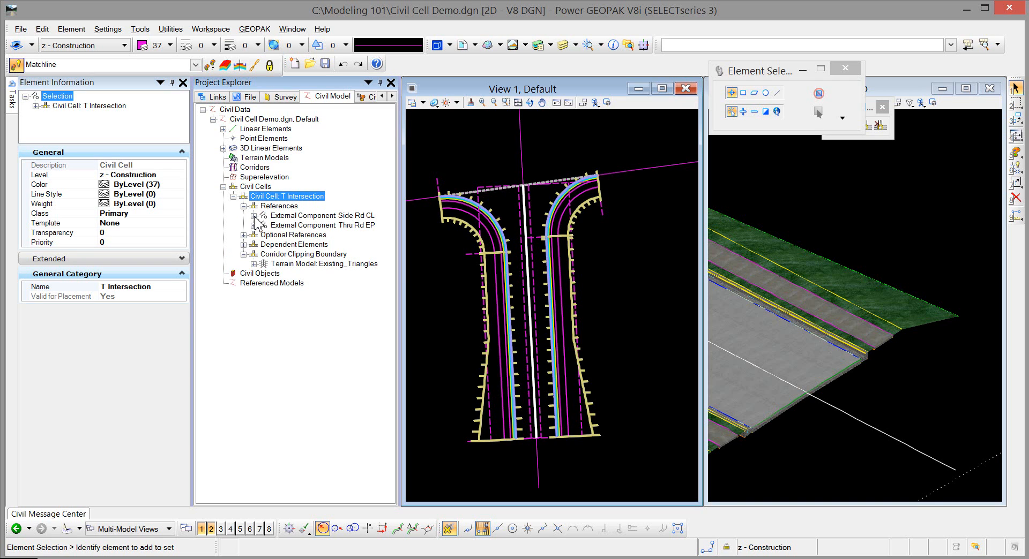
{"action": "left_click", "coordinate": [244, 206]}
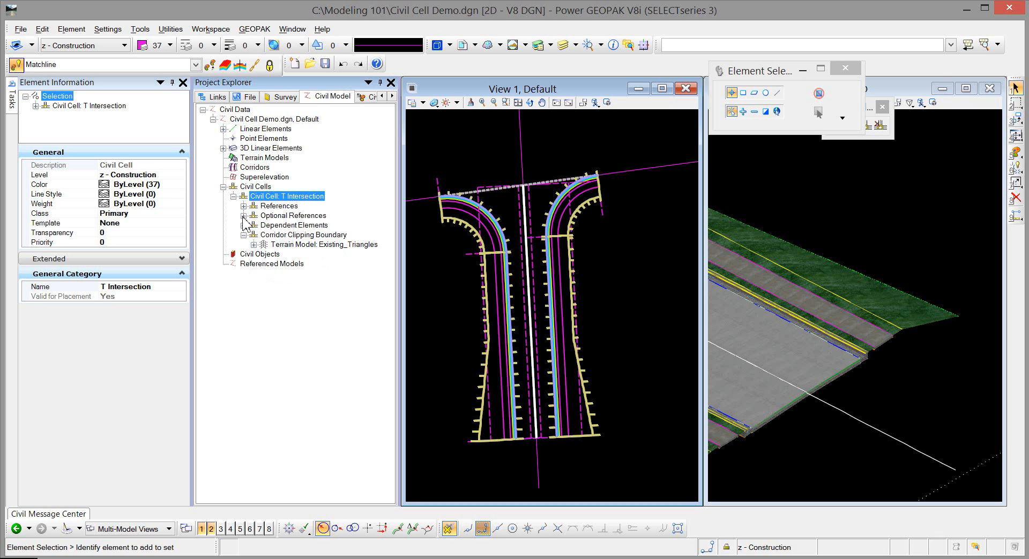
Step: Set Create Linear Features to True for the Existing_Triangles Surface Template among the cell's dependent elements
{"action": "left_click", "coordinate": [244, 225]}
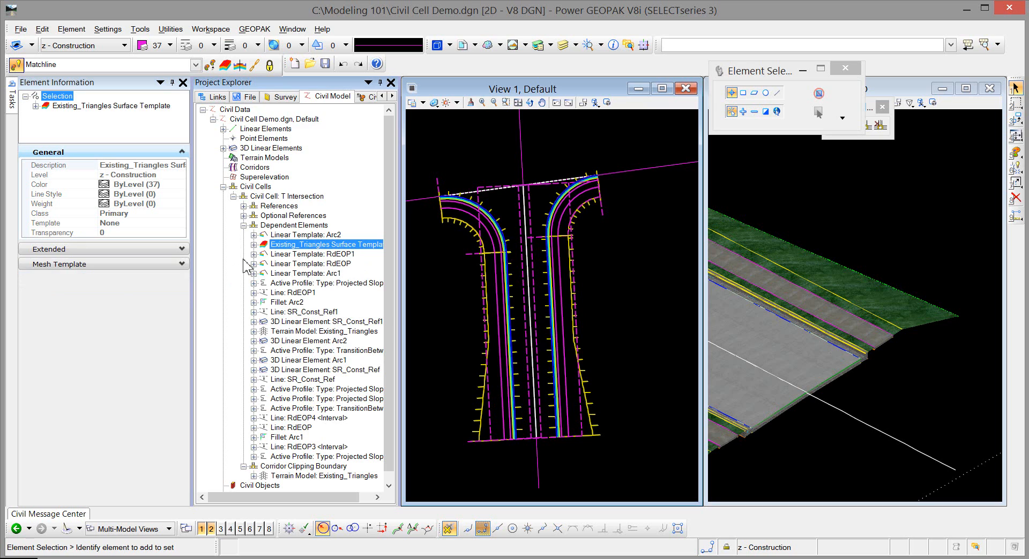
{"action": "left_click", "coordinate": [149, 264]}
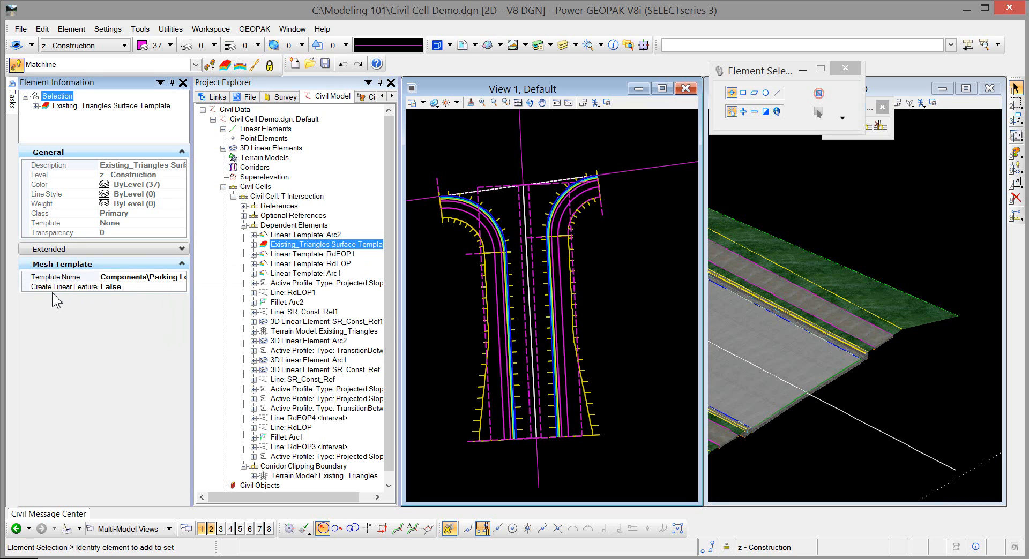
{"action": "double_click", "coordinate": [151, 288]}
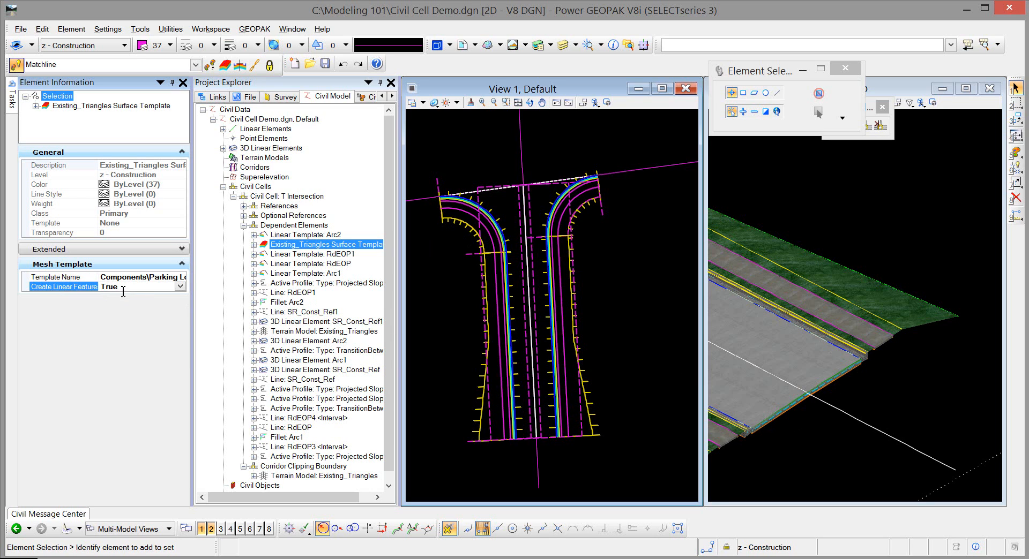
{"action": "left_click", "coordinate": [278, 247]}
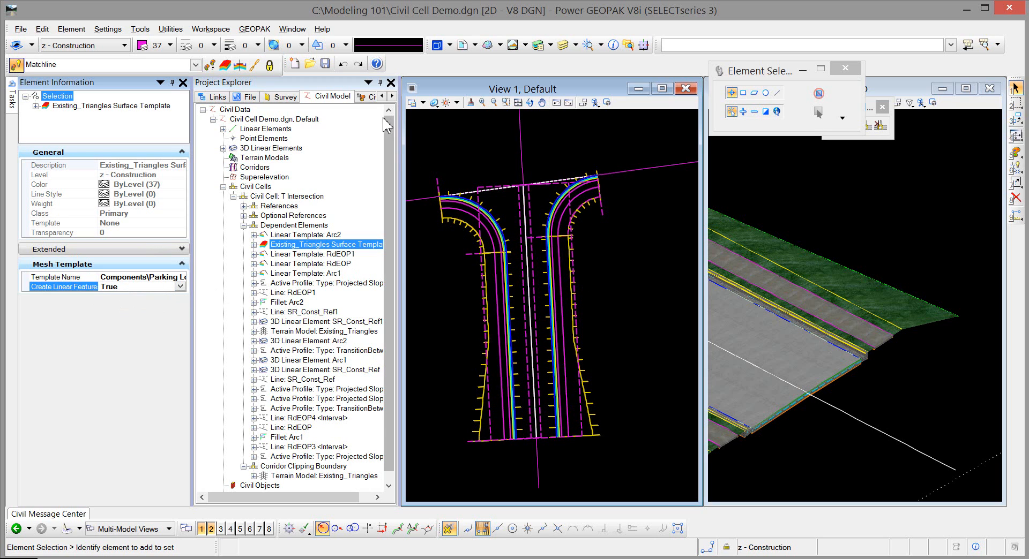
Step: Auto-hide Project Explorer and Element Information, and examine the side road's end in plan and its pavement edge in the 3D view
{"action": "left_click", "coordinate": [391, 83]}
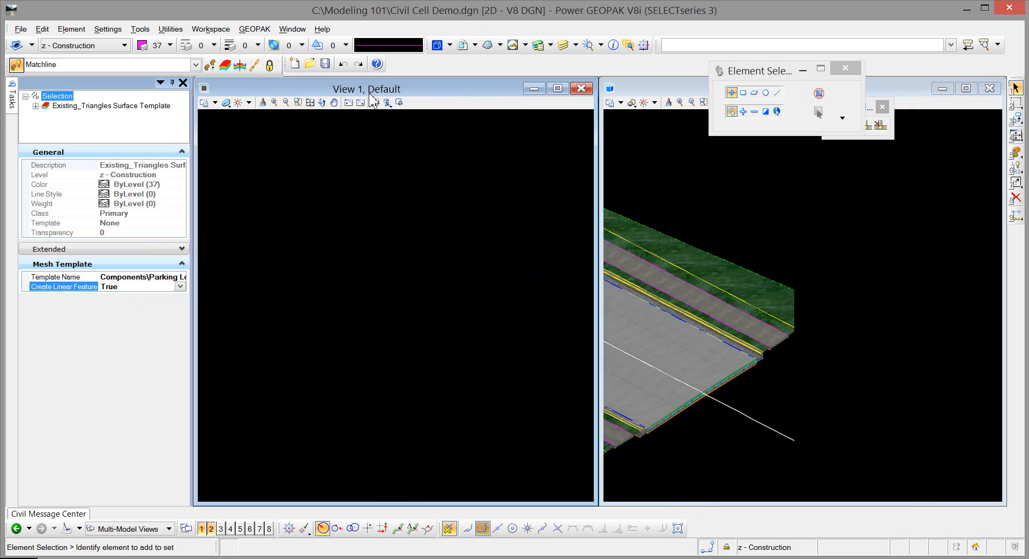
{"action": "left_click", "coordinate": [171, 82]}
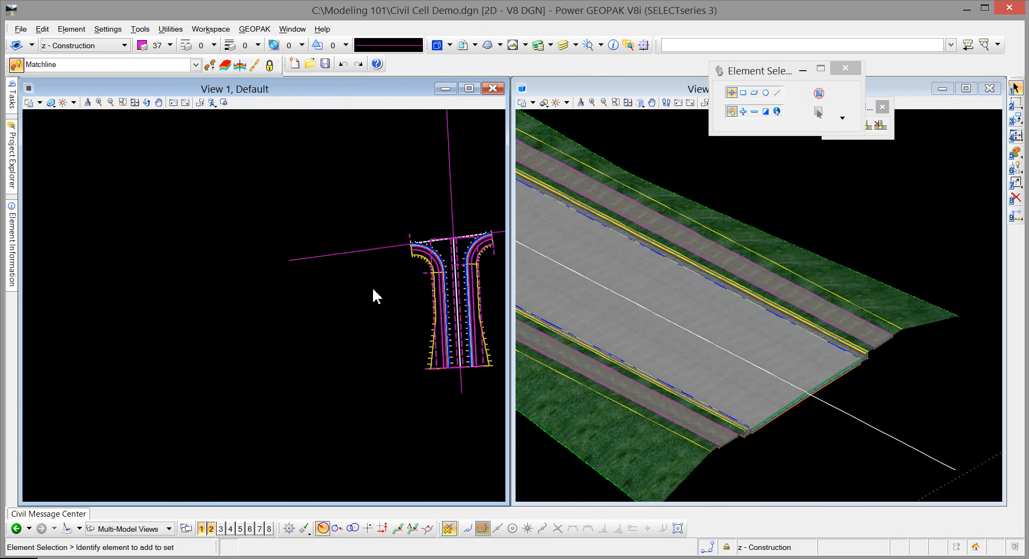
{"action": "scroll", "coordinate": [374, 291], "scroll_direction": "down", "scroll_amount": 1}
{"action": "middle_click_drag", "start_coordinate": [268, 288], "coordinate": [151, 327]}
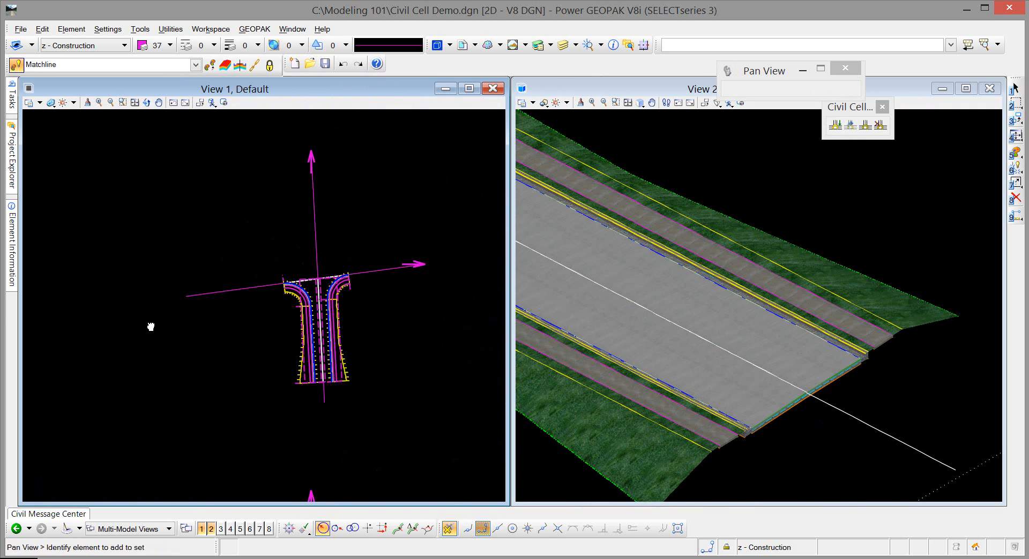
{"action": "right_click", "coordinate": [151, 327]}
{"action": "scroll", "coordinate": [324, 396], "scroll_direction": "up", "scroll_amount": 7}
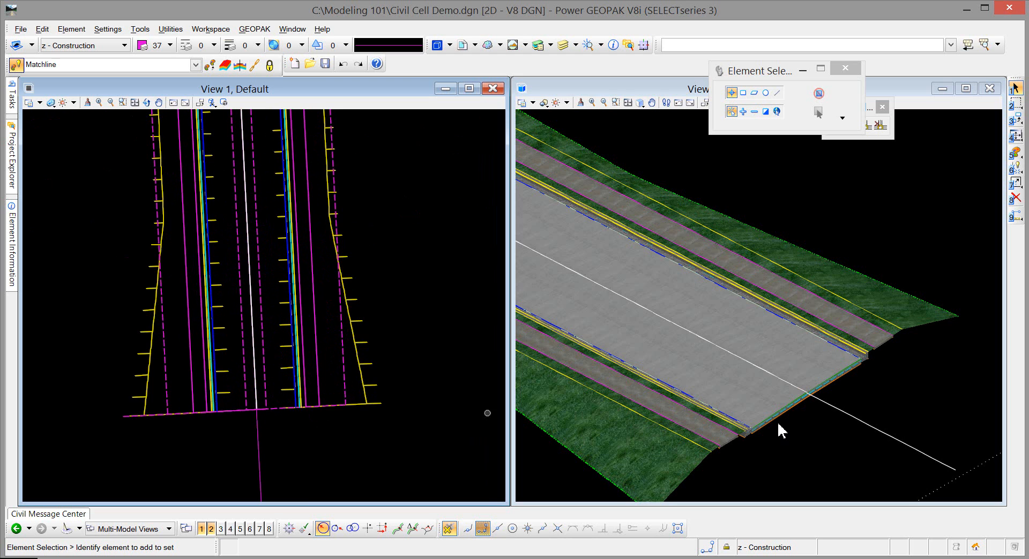
{"action": "scroll", "coordinate": [778, 425], "scroll_direction": "up", "scroll_amount": 5}
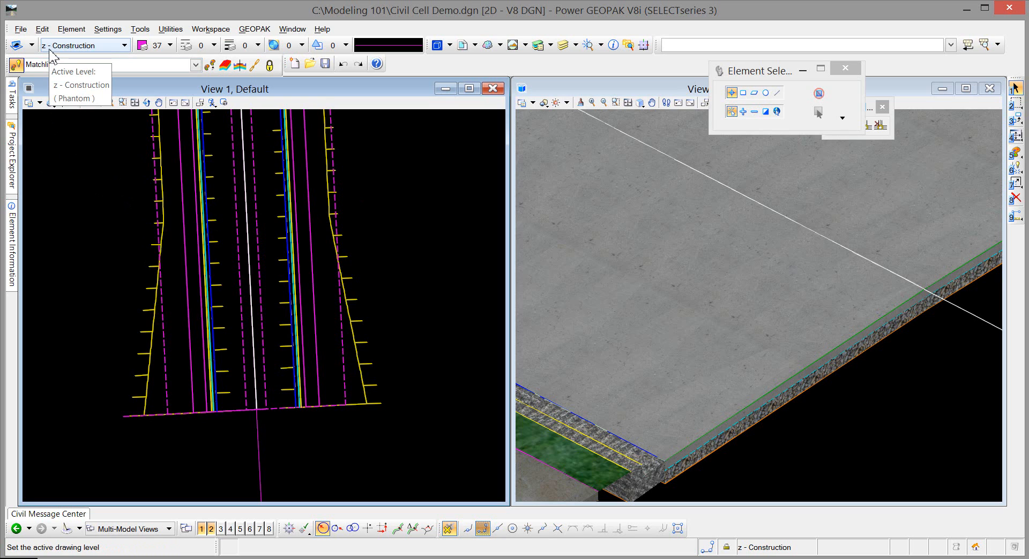
Step: Expand the Existing_Triangles Surface Template and examine its pavement concrete surface, aggregate and 3D linear element components
{"action": "mouse_move", "coordinate": [12, 161]}
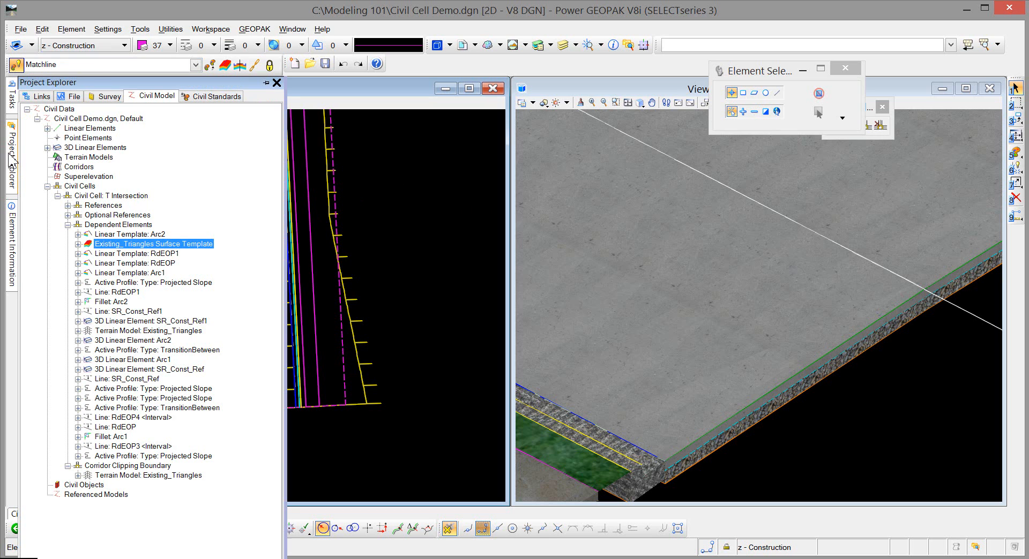
{"action": "left_click", "coordinate": [78, 245]}
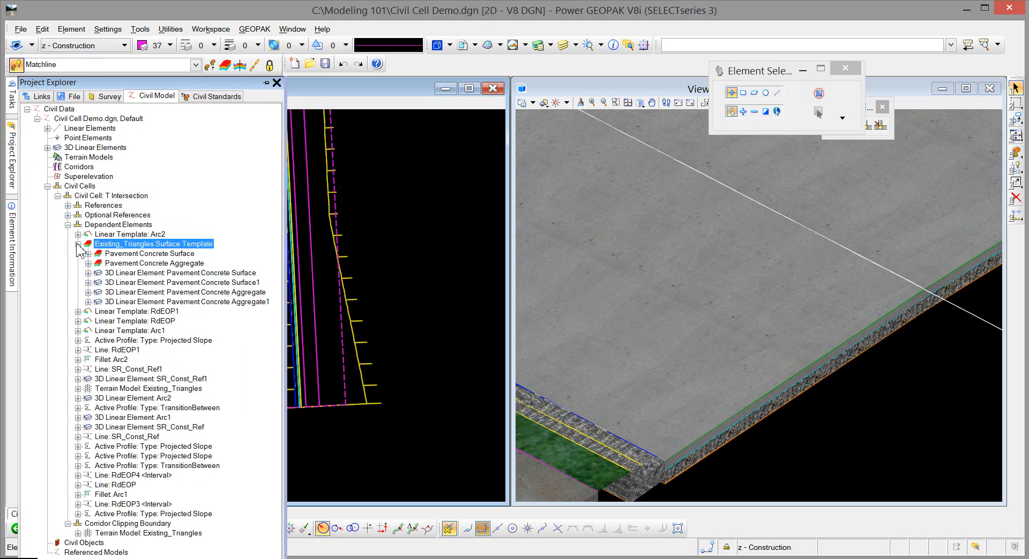
{"action": "left_click", "coordinate": [147, 255]}
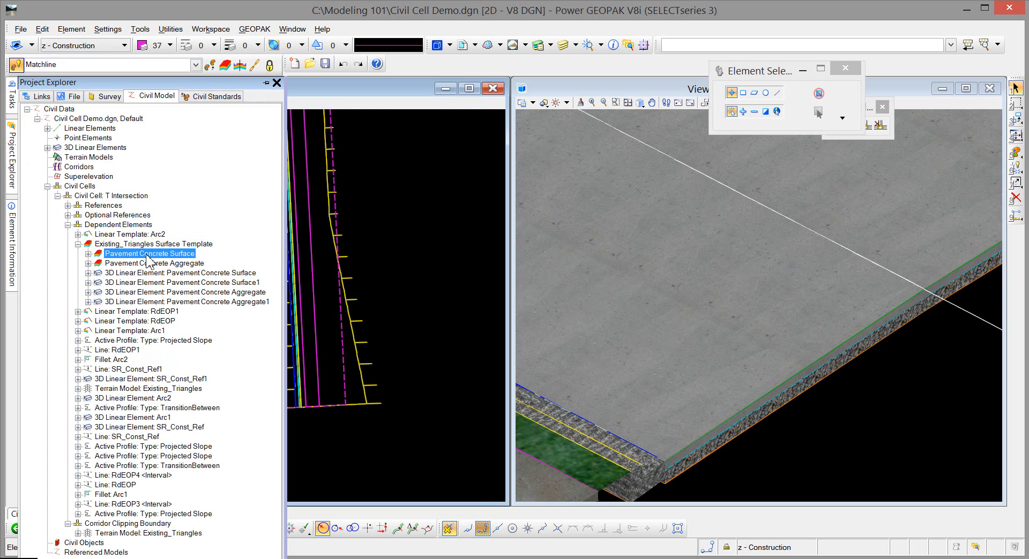
{"action": "left_click", "coordinate": [88, 263]}
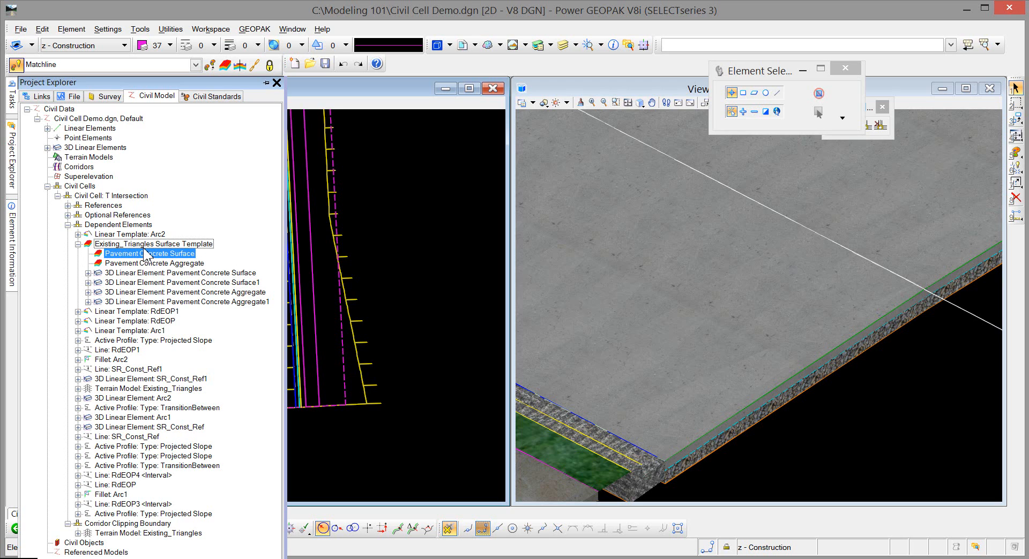
Step: Pin Element Information and Project Explorer open beside the views, and widen Project Explorer to show the full element names
{"action": "mouse_move", "coordinate": [14, 249]}
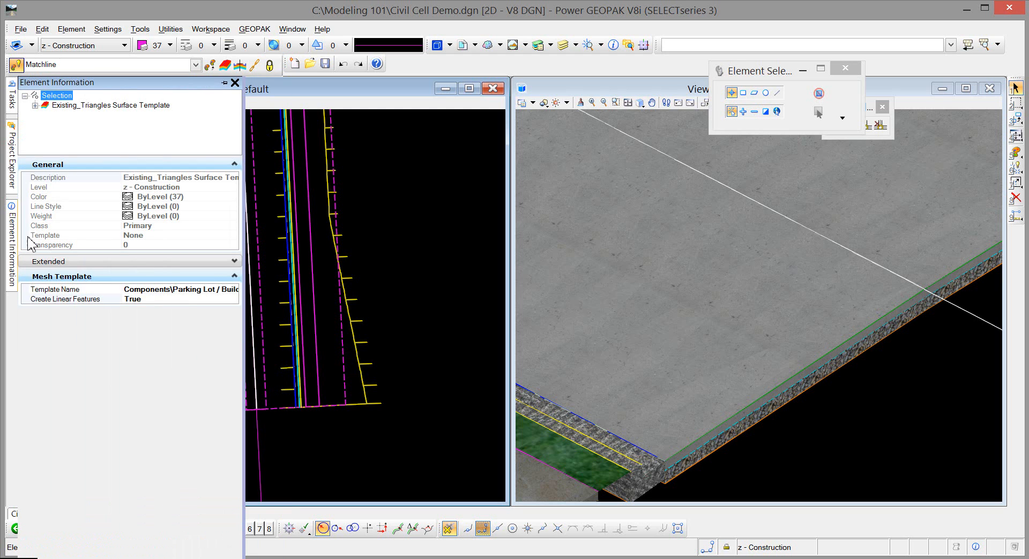
{"action": "left_click", "coordinate": [231, 82]}
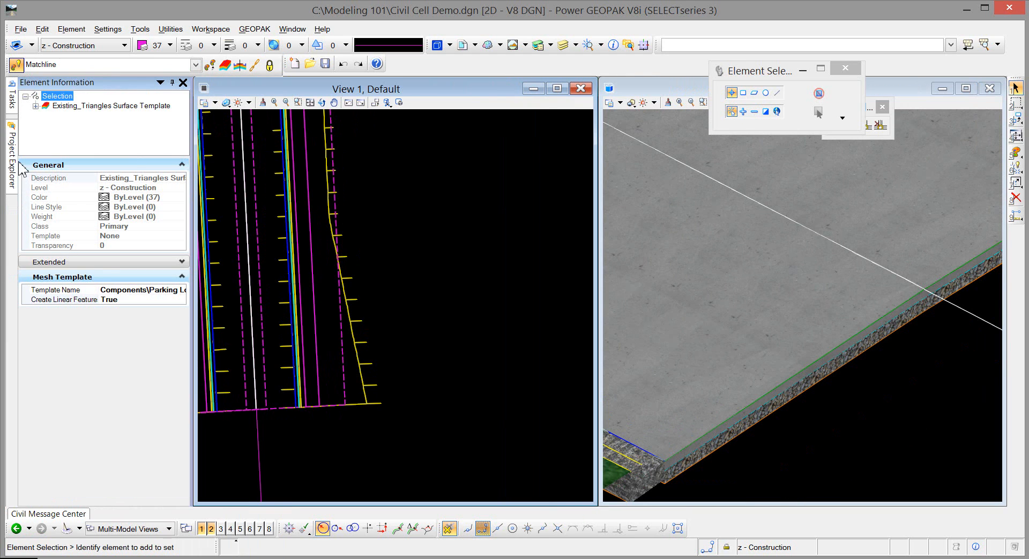
{"action": "mouse_move", "coordinate": [11, 155]}
{"action": "left_click", "coordinate": [207, 83]}
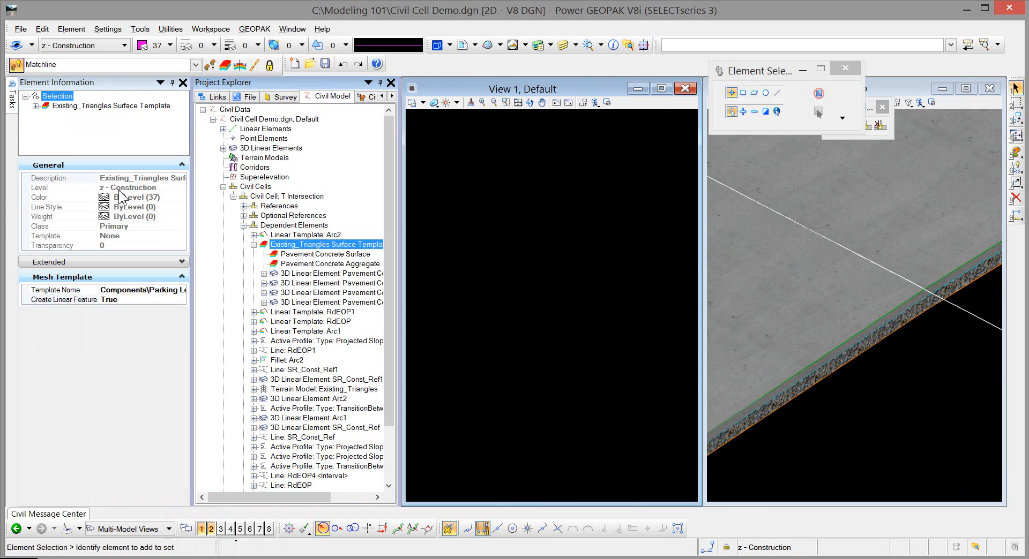
{"action": "left_click_drag", "start_coordinate": [397, 219], "coordinate": [424, 231]}
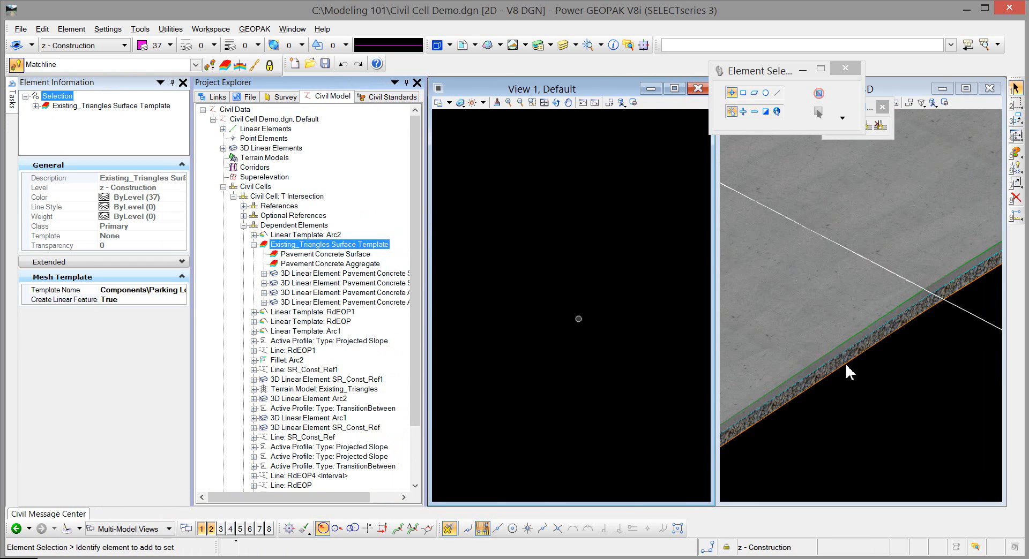
Step: Collapse the Existing_Triangles Surface Template's components in the civil model tree
{"action": "left_click", "coordinate": [13, 102]}
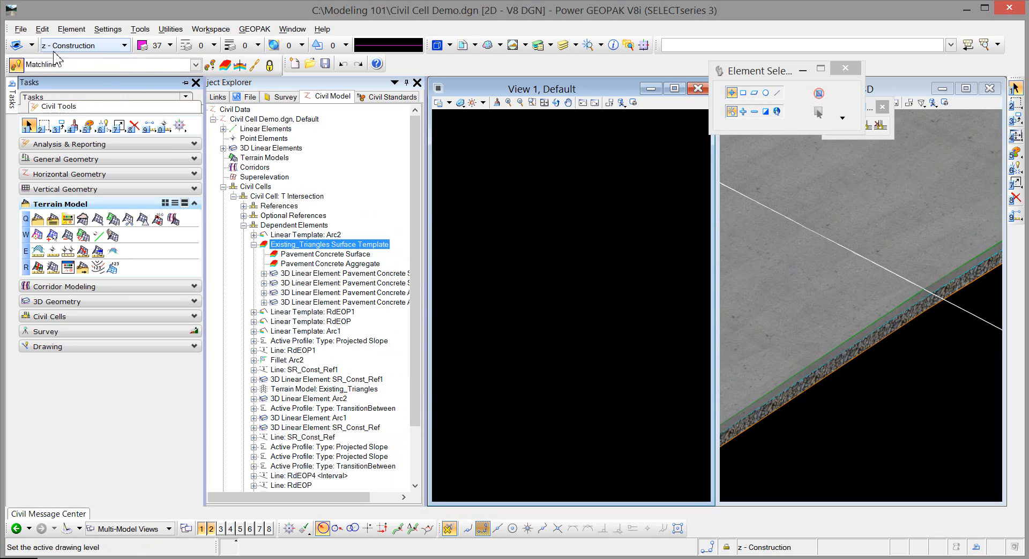
{"action": "left_click", "coordinate": [265, 244]}
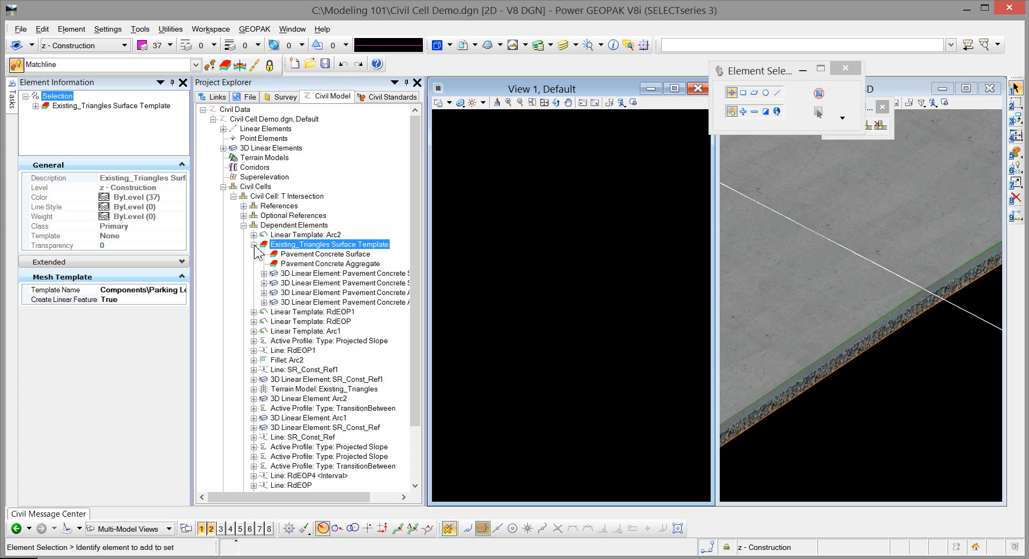
{"action": "left_click", "coordinate": [254, 245]}
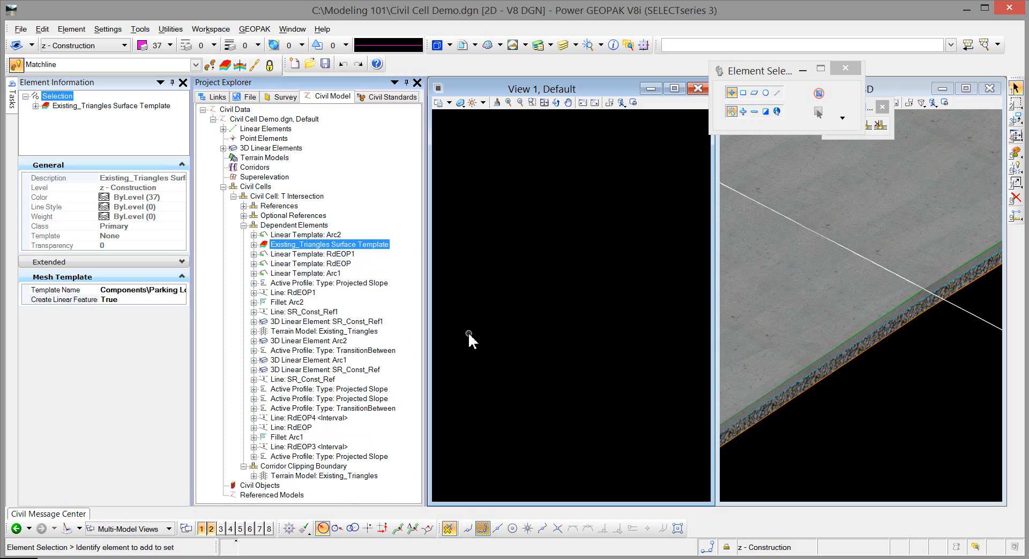